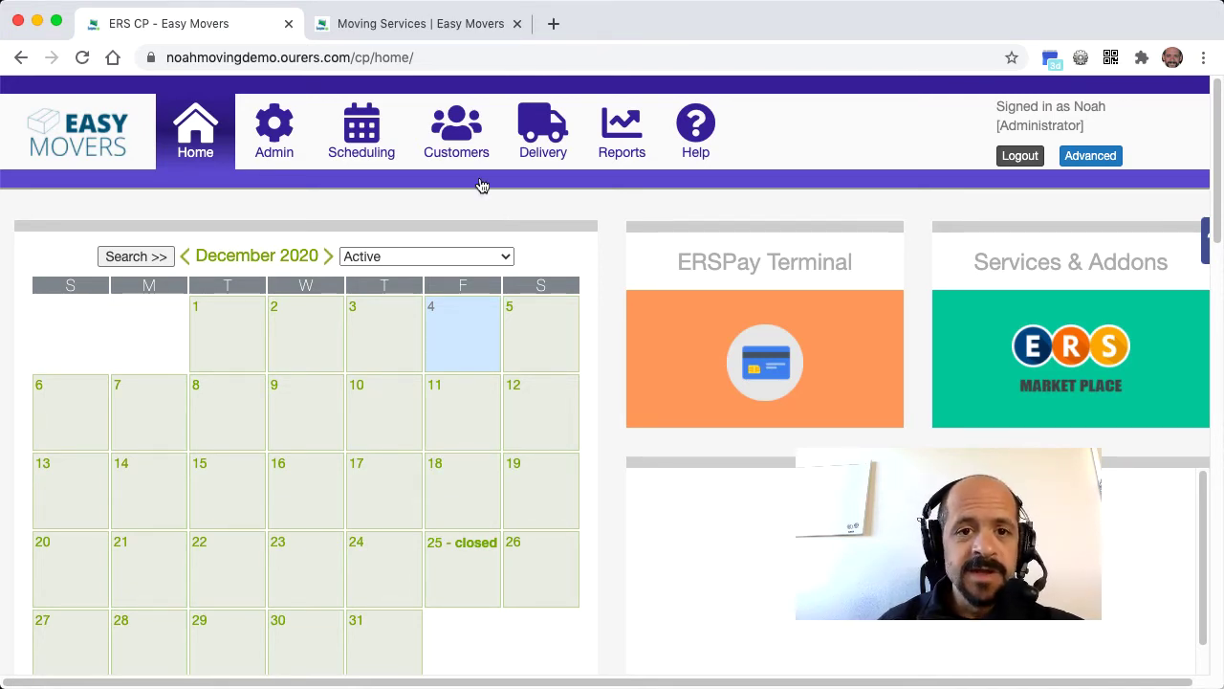
- On the Easy Movers website, start pricing an order for Wednesday, December 23
left_click(440, 32)
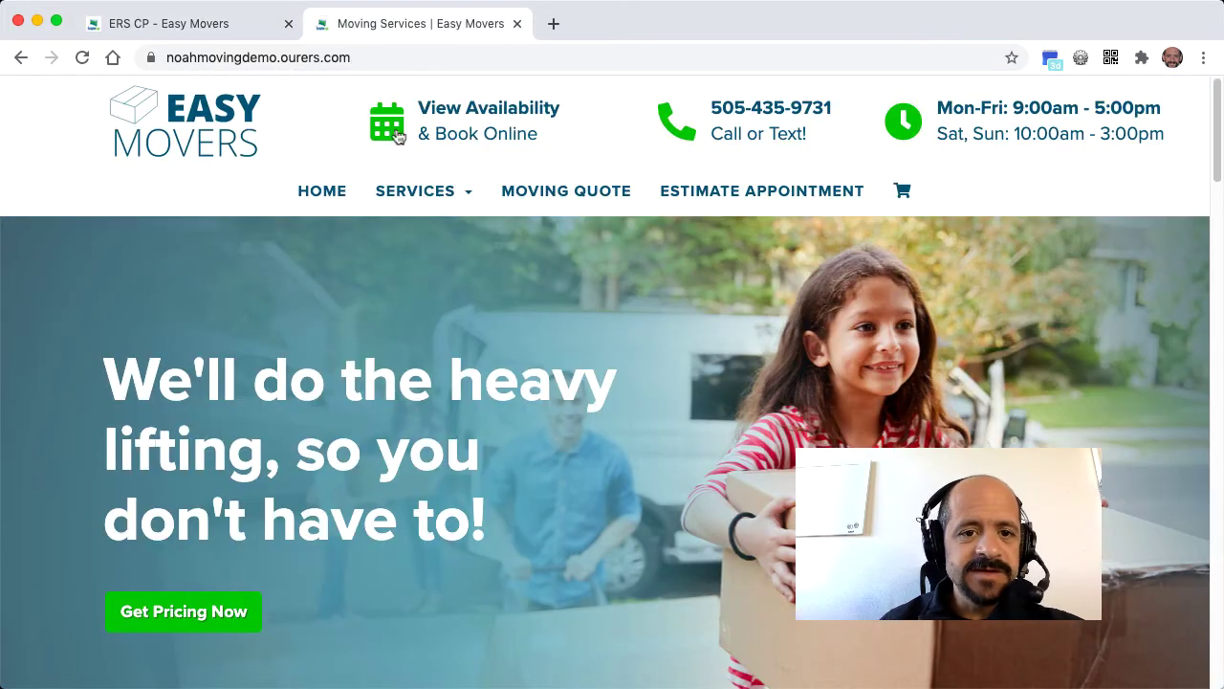
left_click(196, 614)
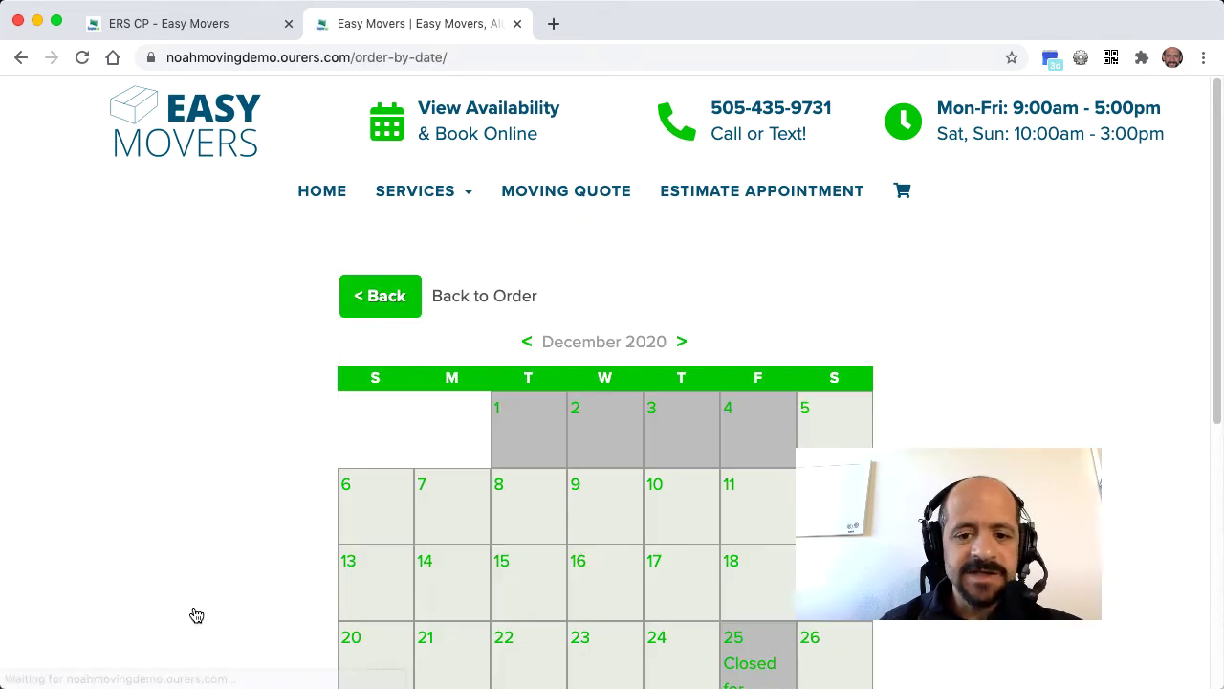
scroll(561, 587, "down", 3)
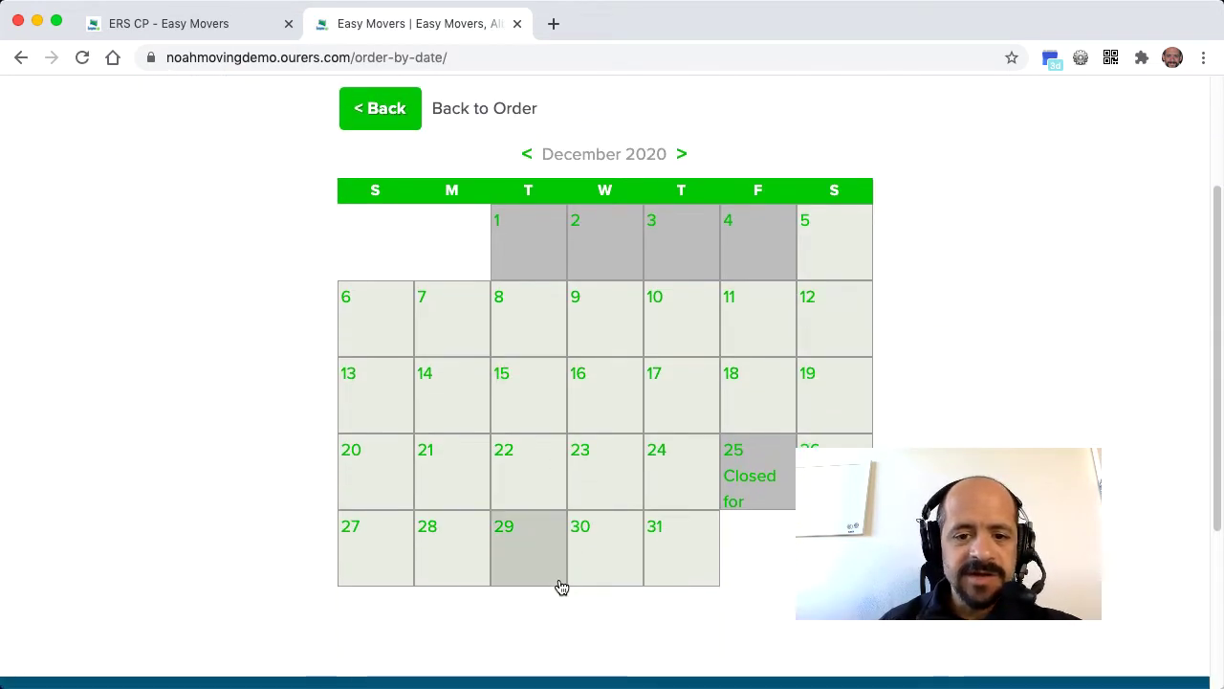
left_click(633, 488)
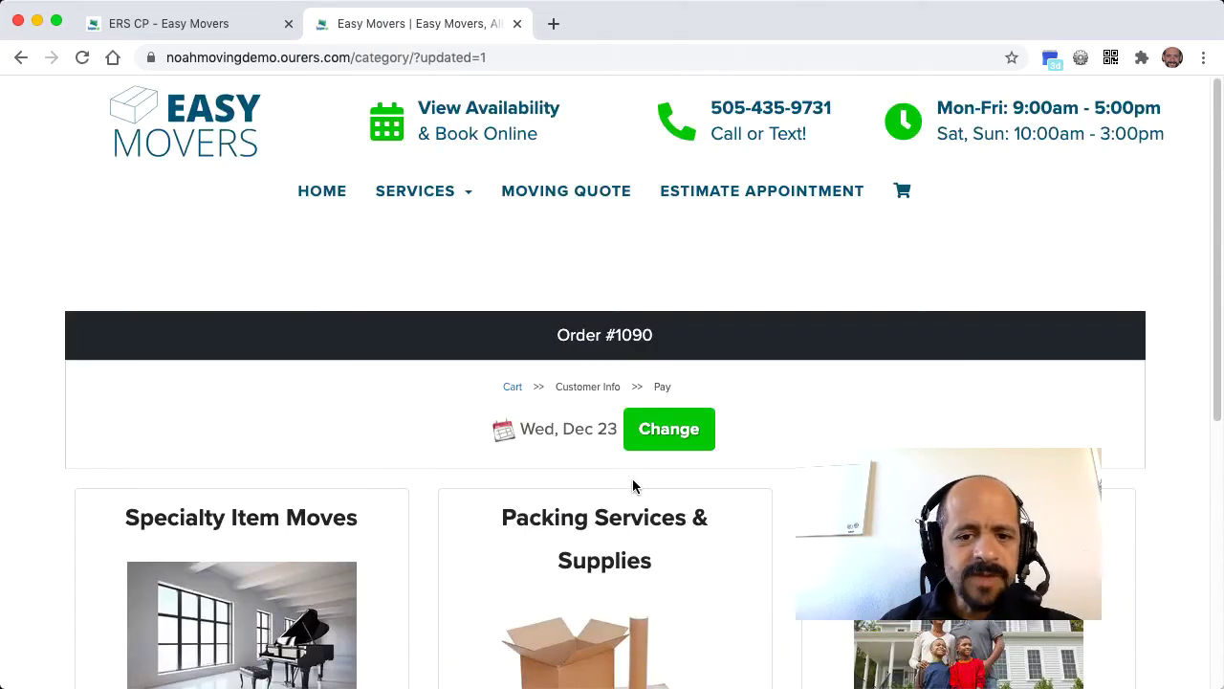
scroll(633, 487, "down", 5)
- Open Specialty Item Moves and browse the piano, hot tub and pool table moves
left_click(254, 385)
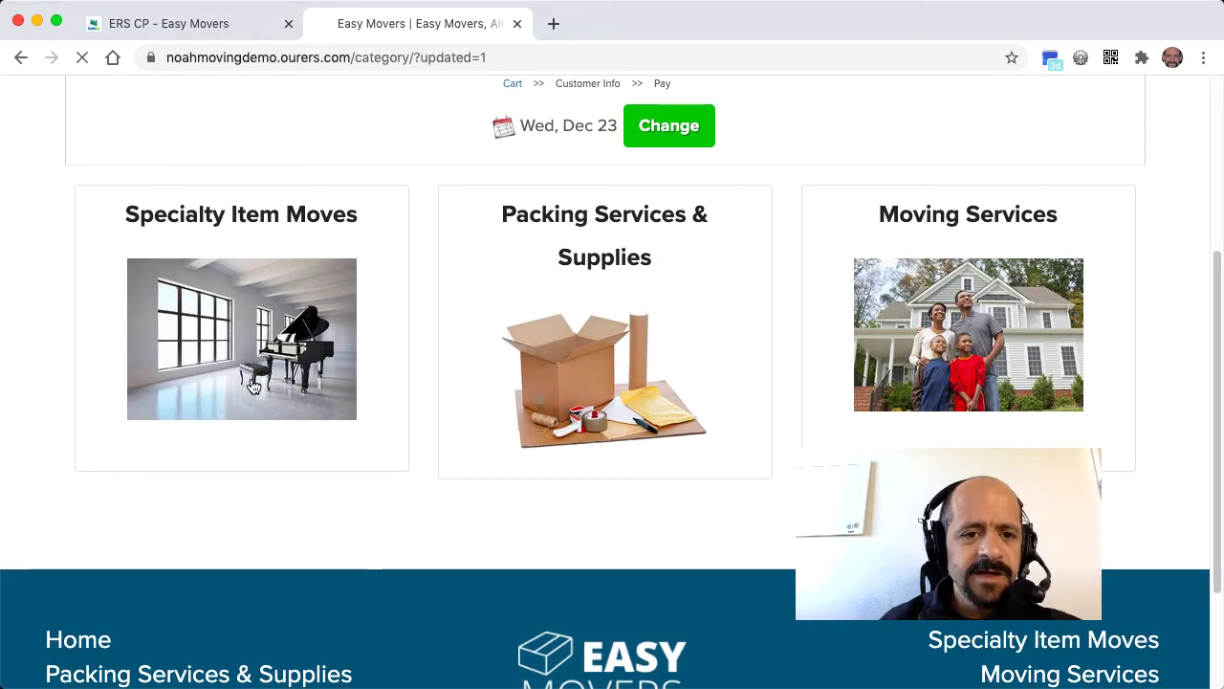
scroll(254, 384, "down", 4)
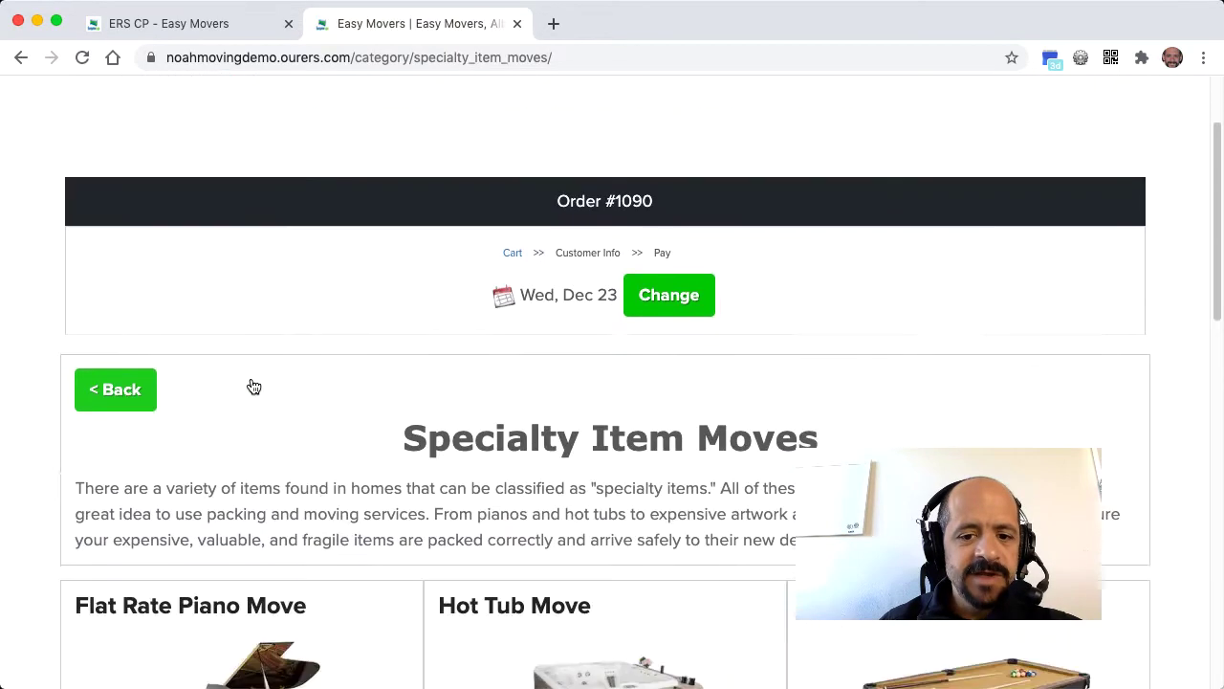
scroll(253, 384, "down", 2)
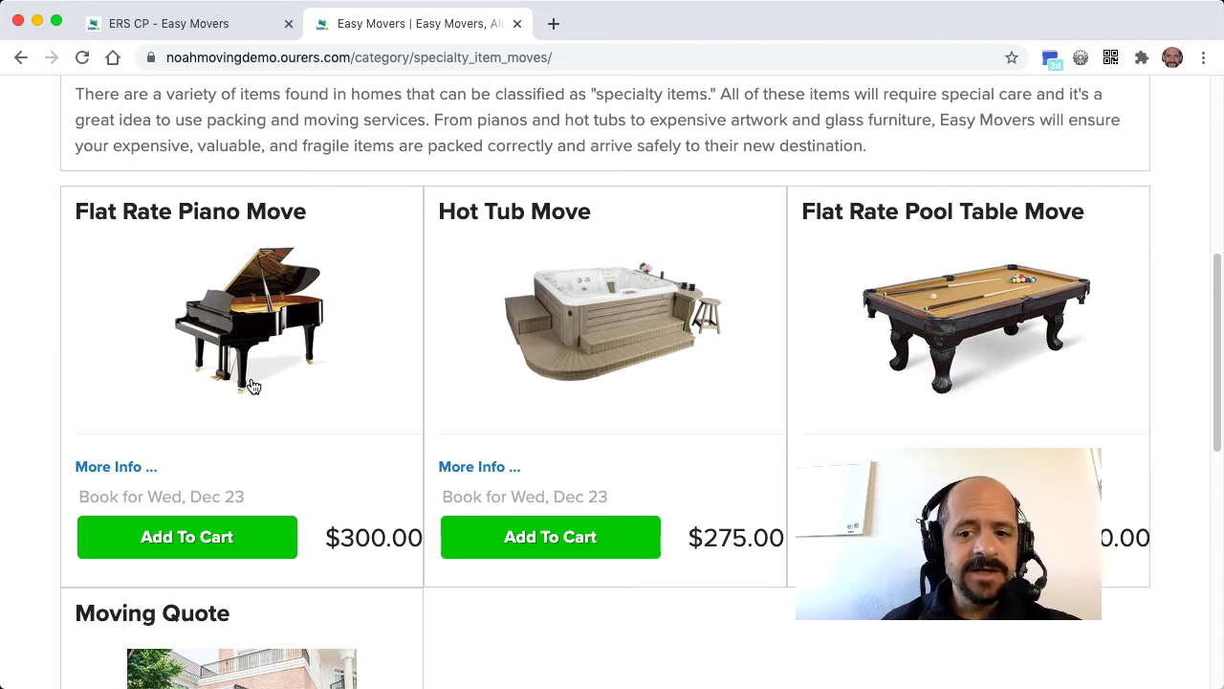
scroll(252, 385, "down", 5)
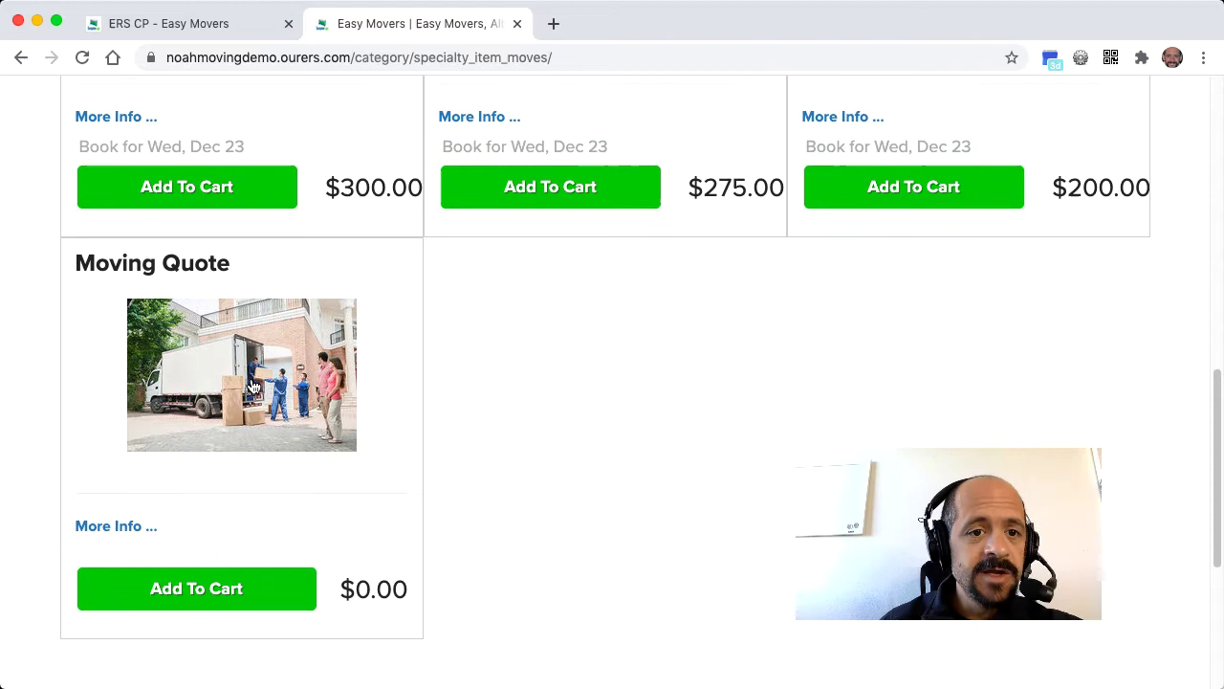
scroll(251, 386, "up", 5)
- Add the Flat Rate Piano Move to the cart and enter the customer's e-mail
left_click(176, 553)
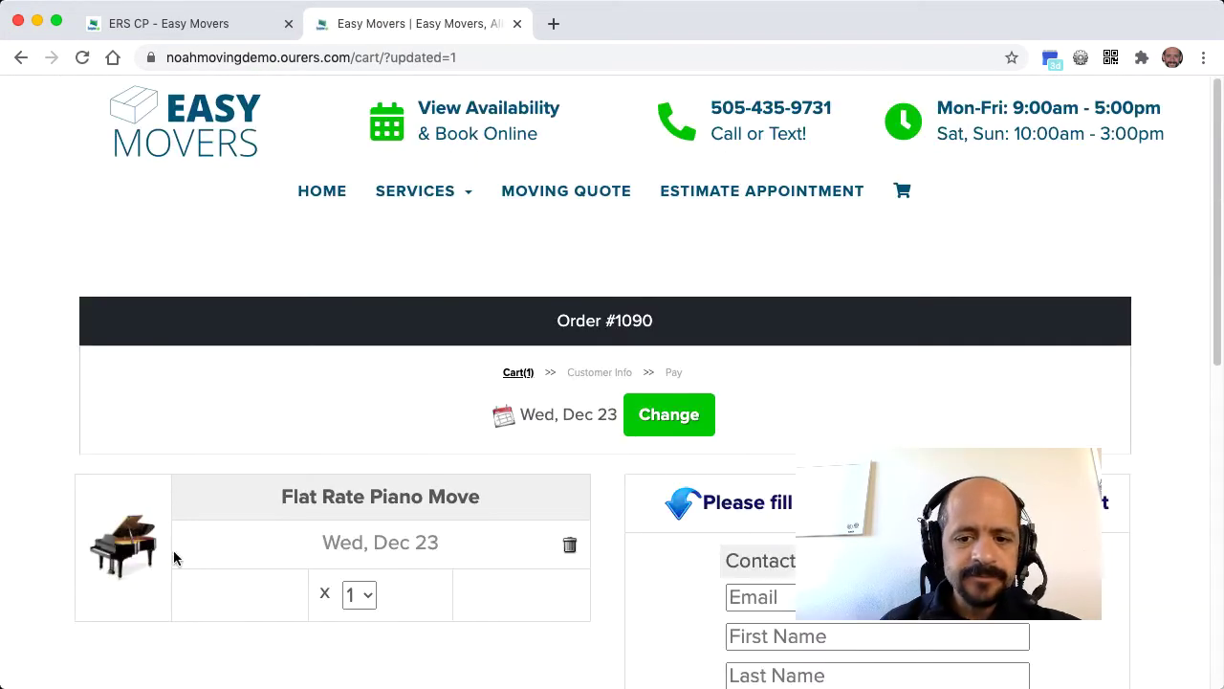
scroll(561, 514, "down", 5)
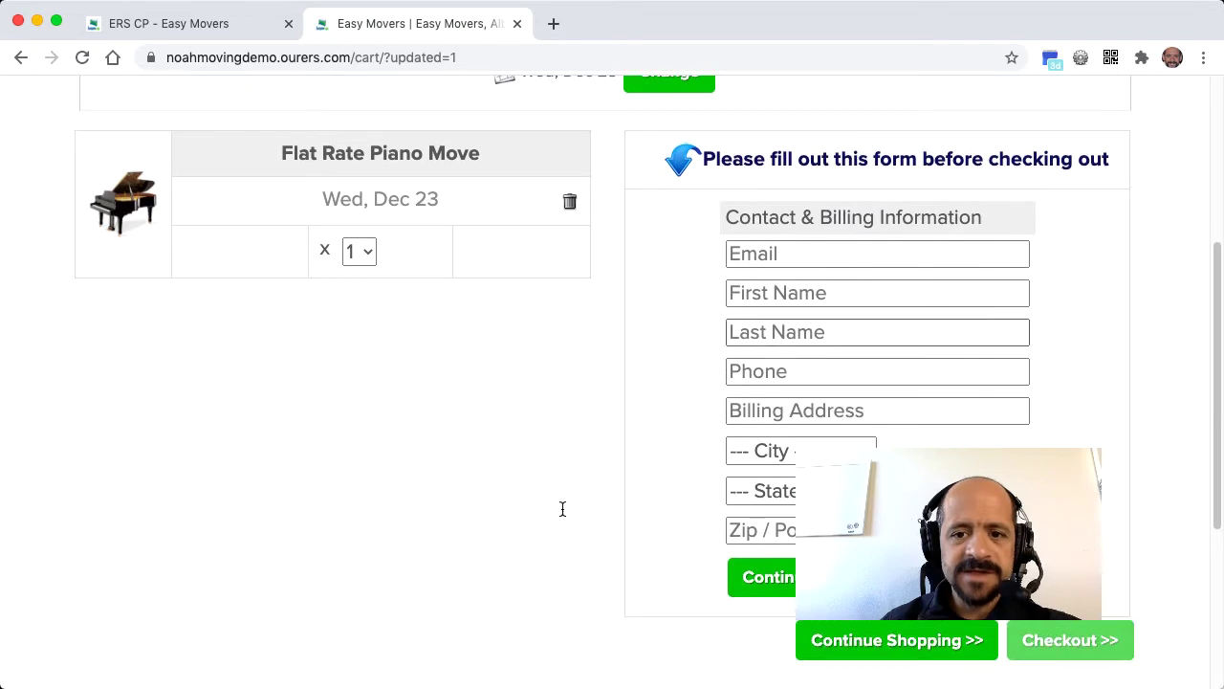
left_click(864, 255)
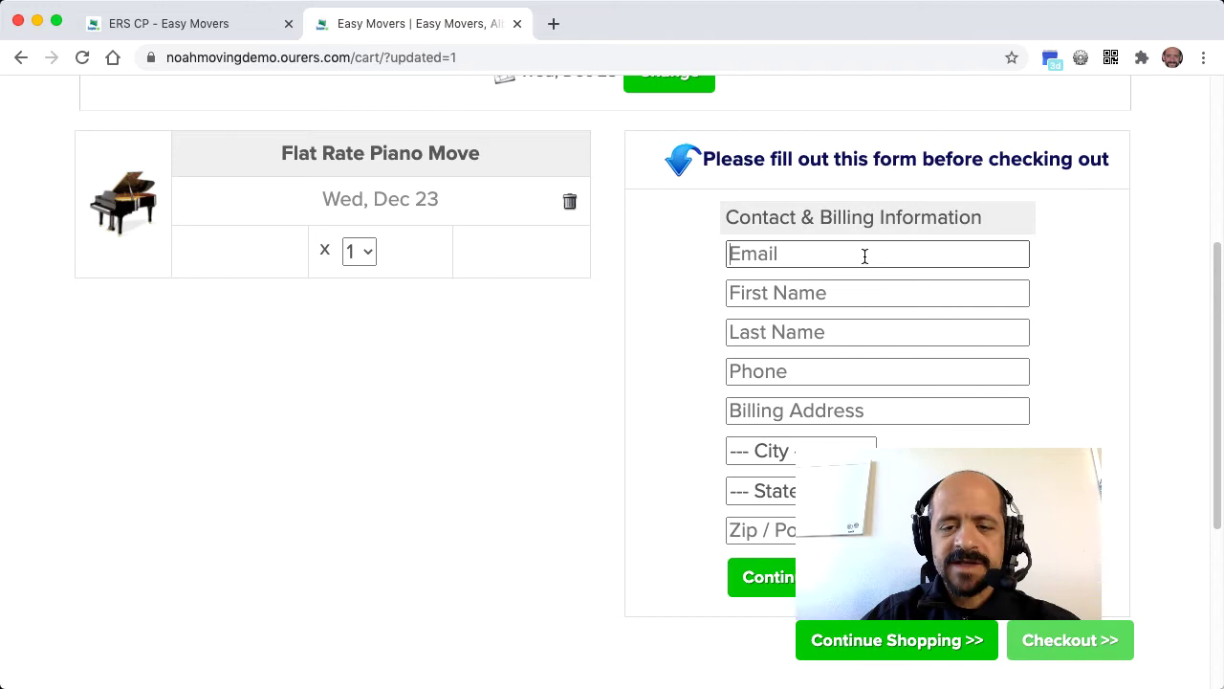
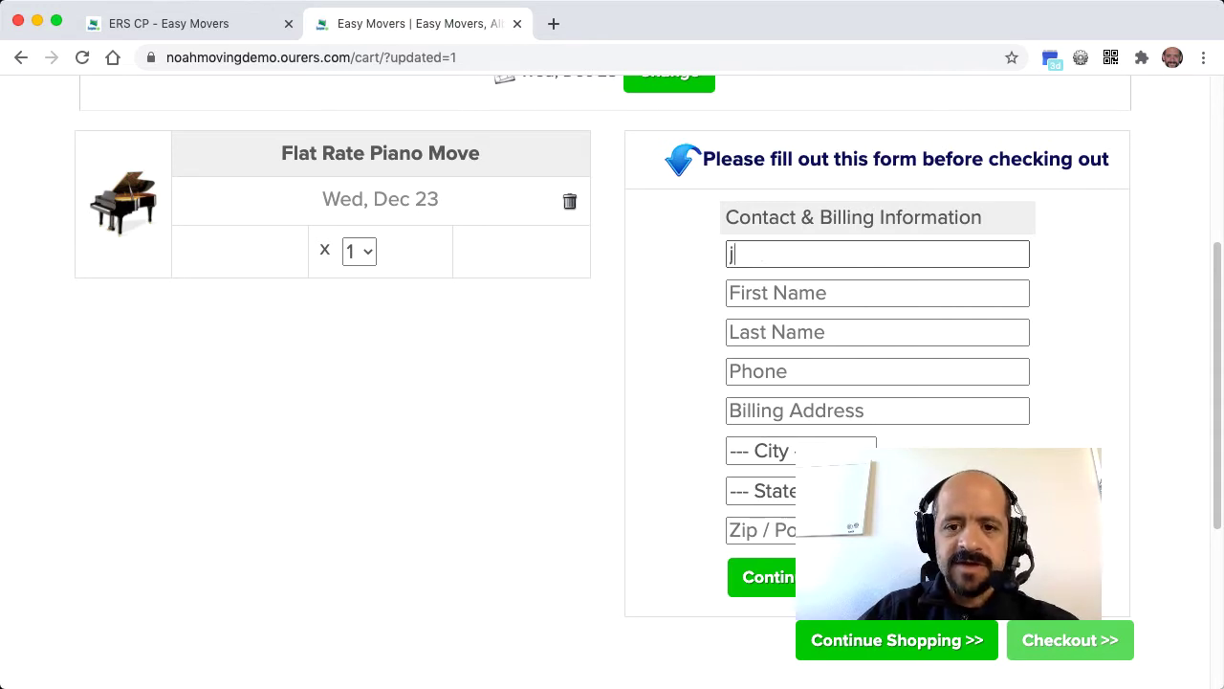
key("Tab")
- Fill in the customer's name, phone and billing address, then submit for a $323.63 total
type("Sample")
key("Tab")
type("Person")
key("Tab")
type("555-555-5555")
key("Tab")
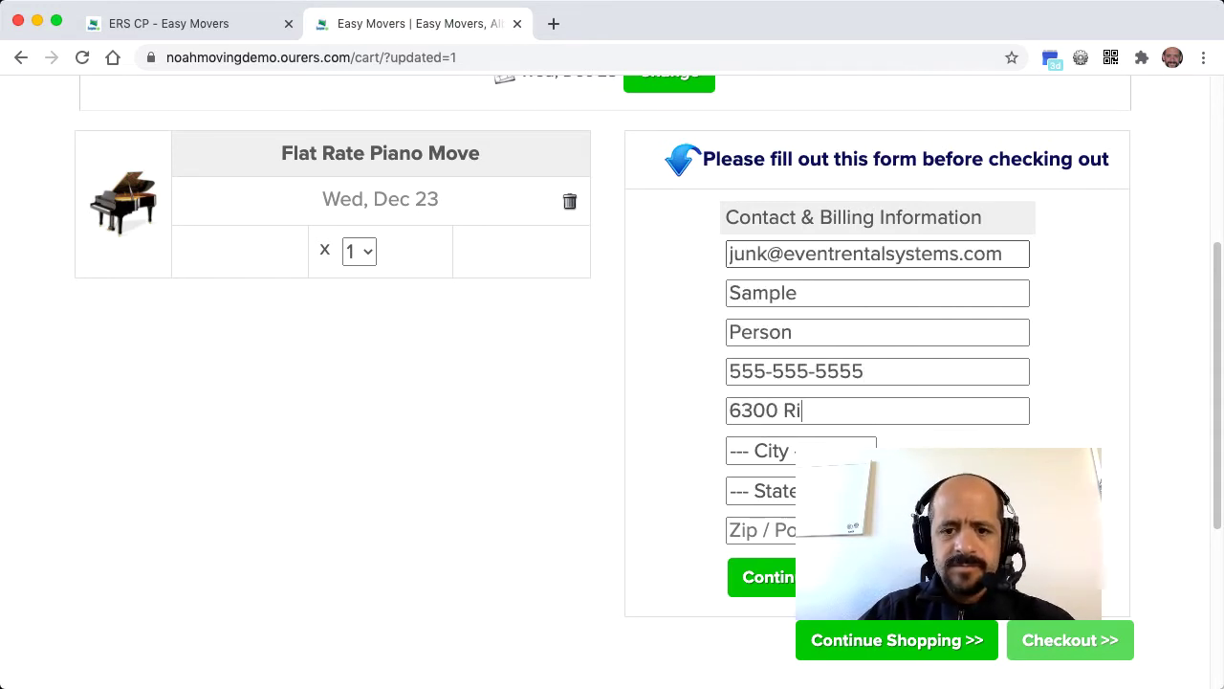
key("Tab")
type("Albuquerque")
key("Tab")
type("NM")
key("Return")
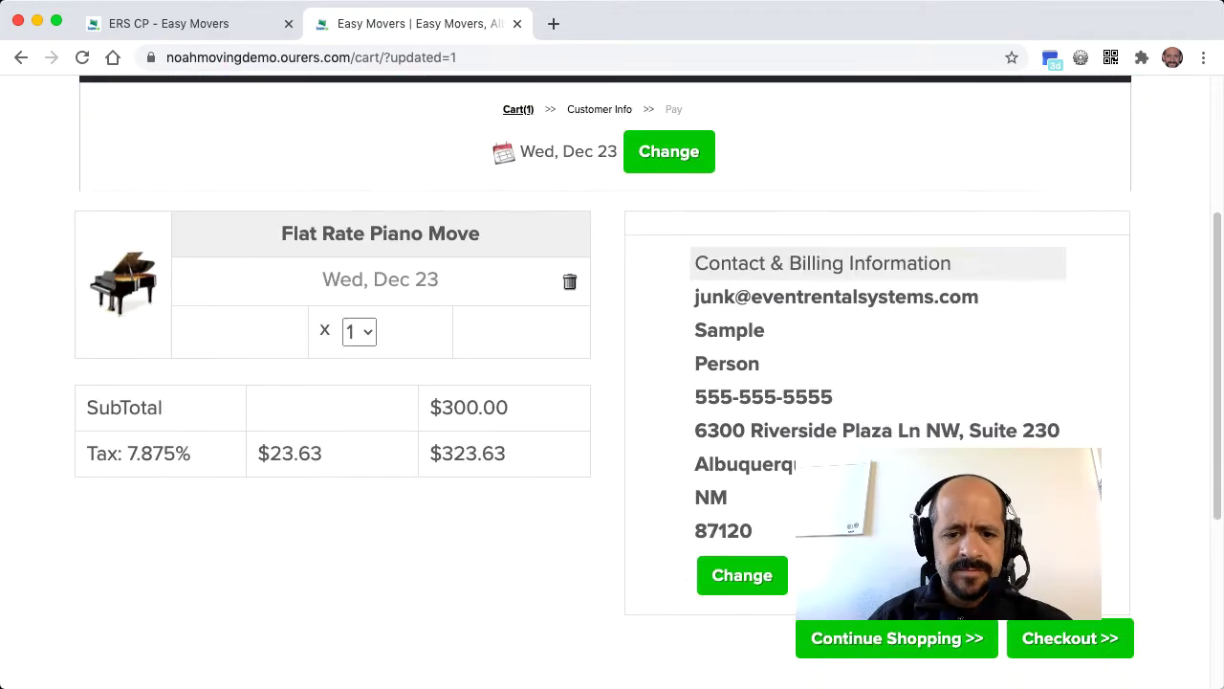
scroll(1005, 417, "down", 5)
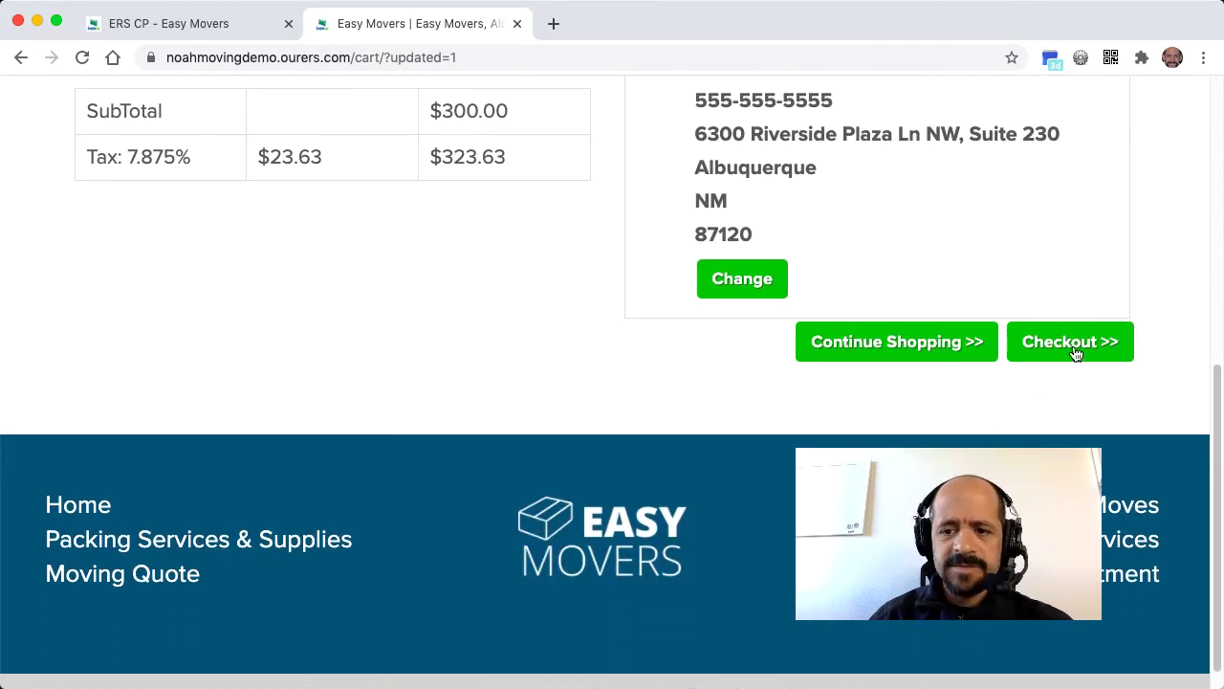
- Proceed to checkout and enter the customer's moving street address, city and zip code
left_click(1074, 351)
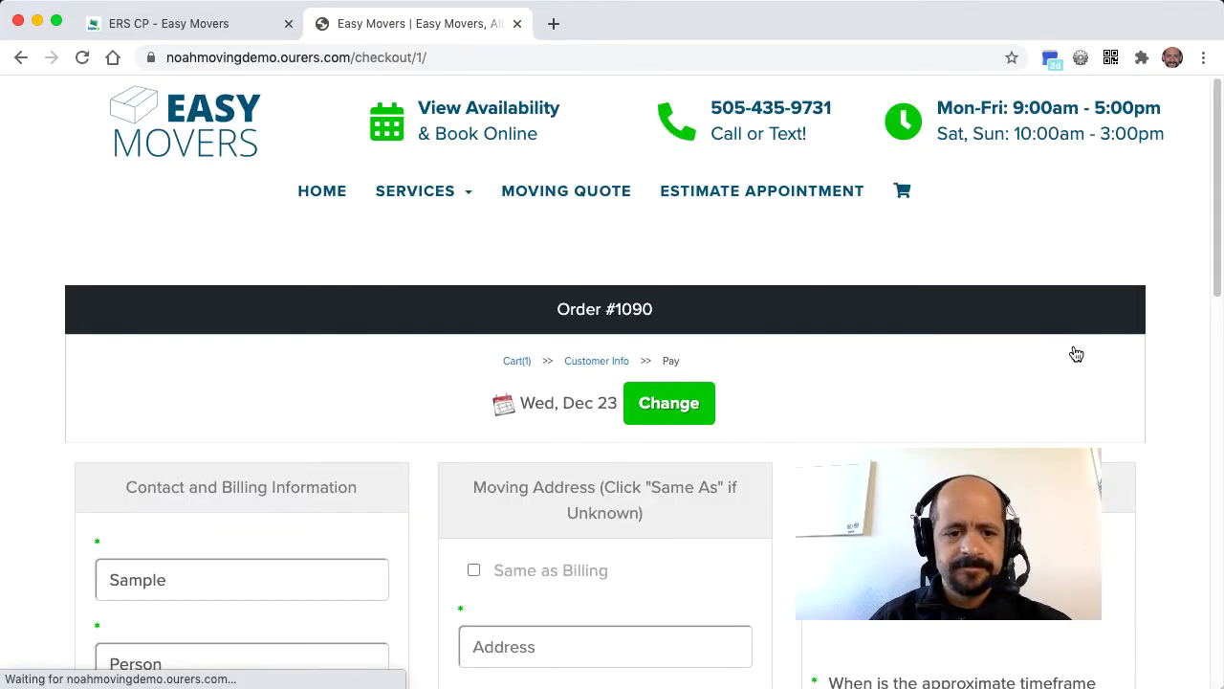
scroll(415, 418, "down", 5)
left_click(597, 331)
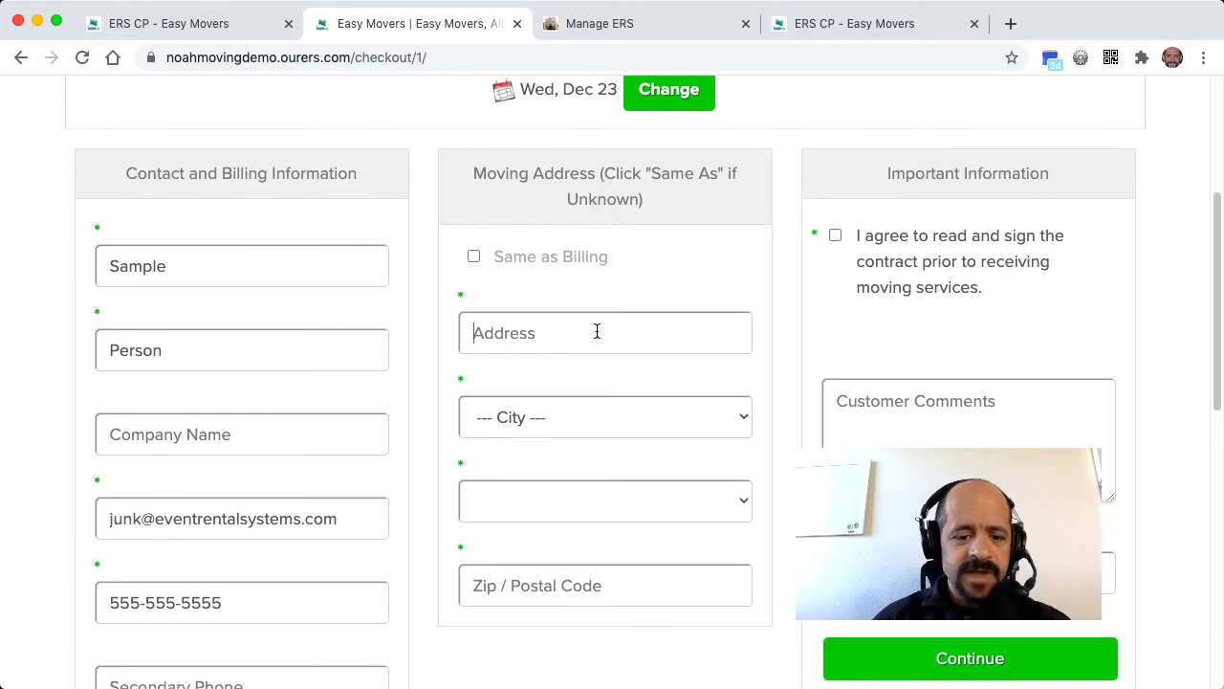
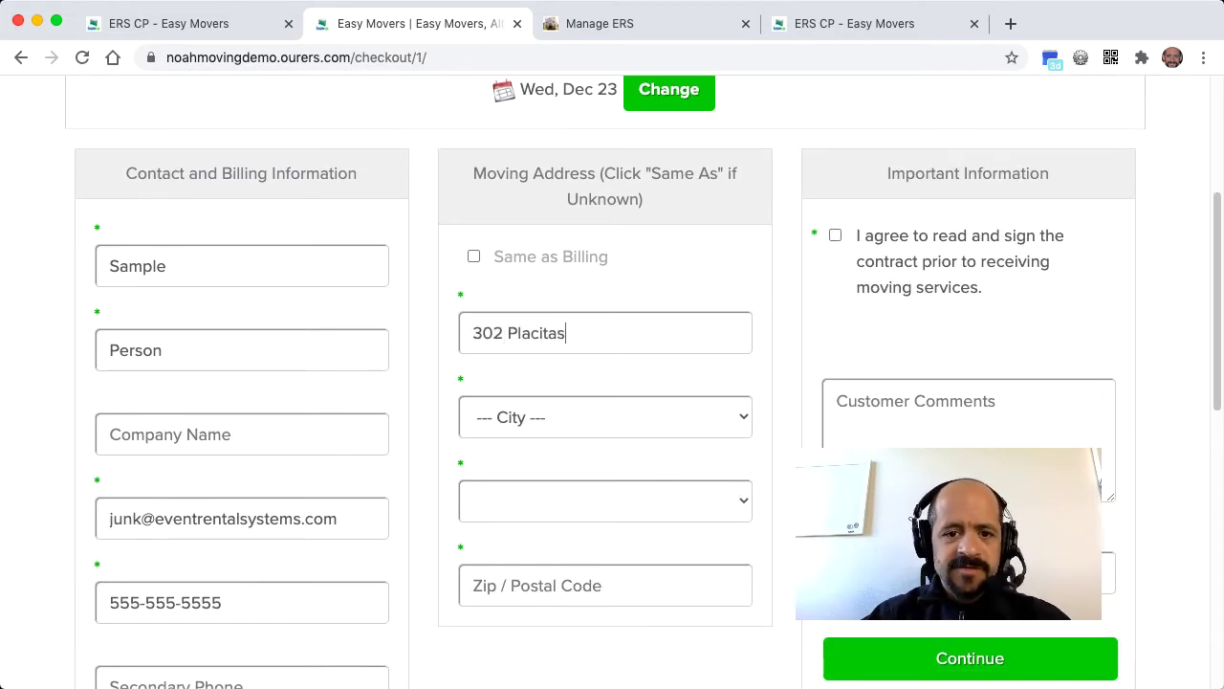
key("Tab")
key("a")
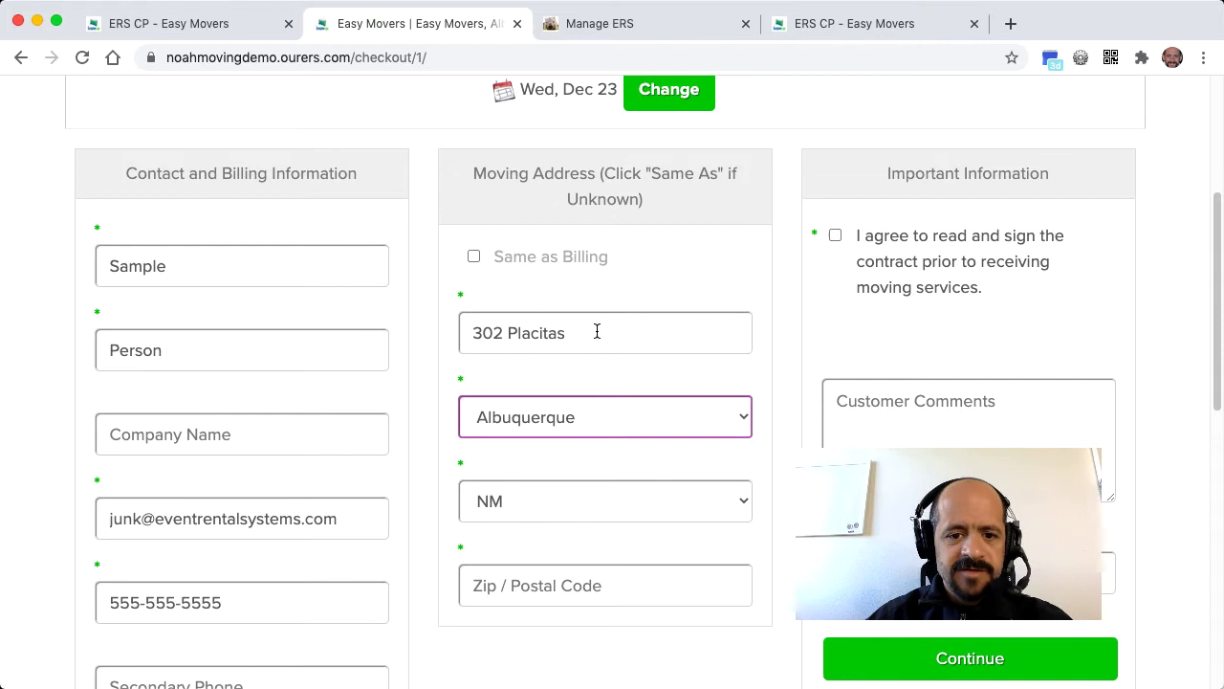
key("Tab")
key("Tab")
type("87107")
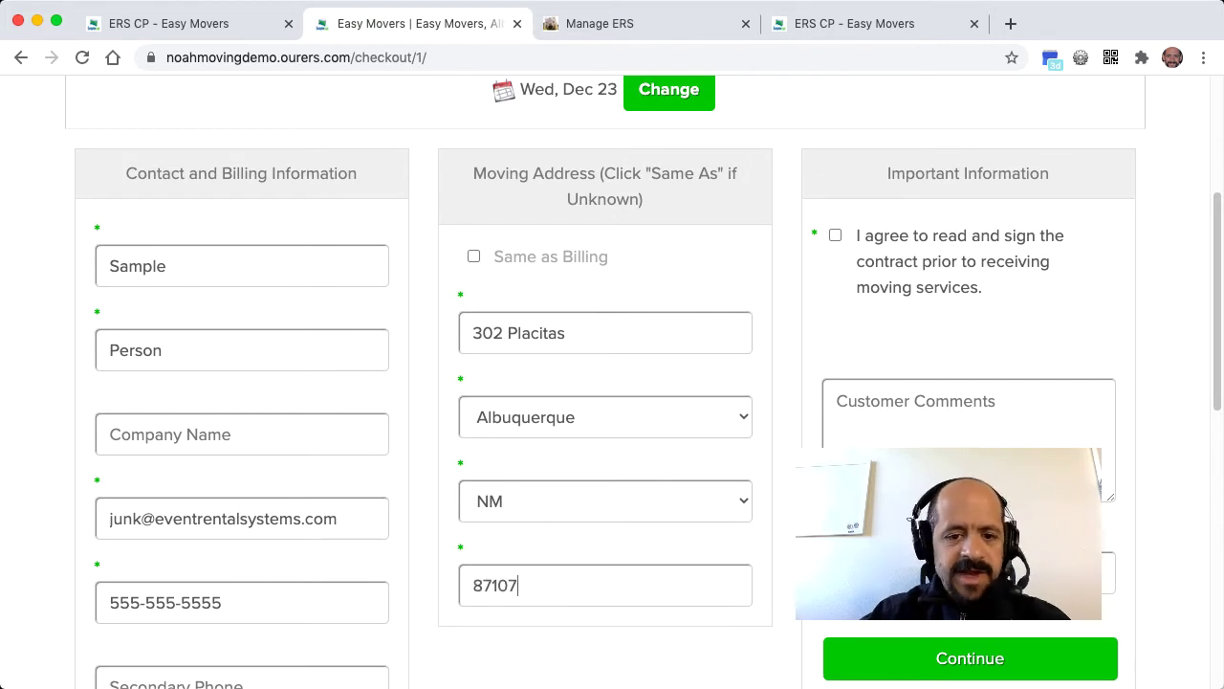
- Agree to read and sign the contract and continue to the payment step
scroll(587, 500, "down", 2)
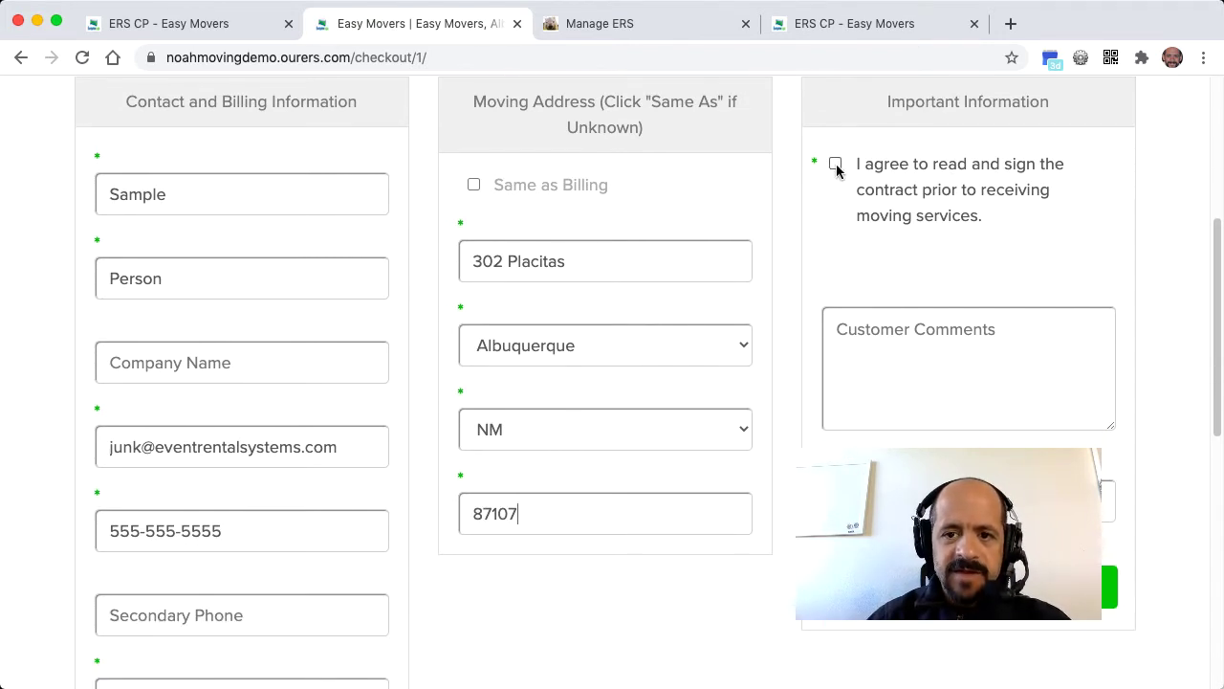
left_click(835, 163)
left_click(956, 586)
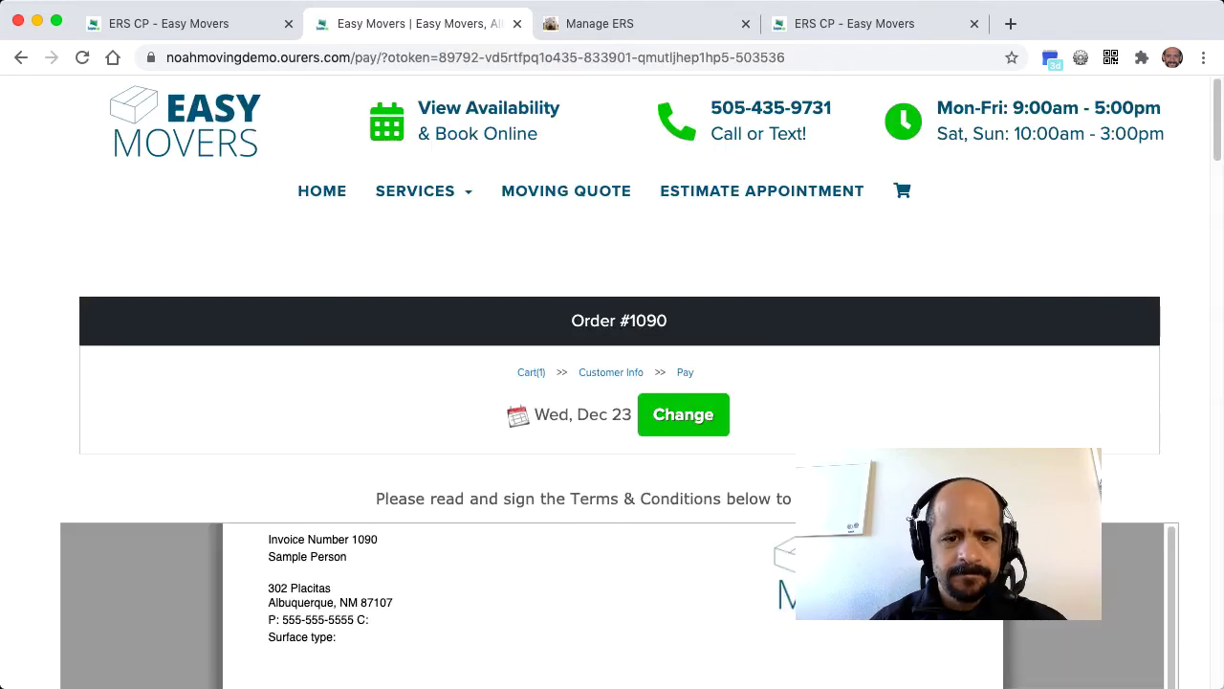
- Draw and save the initials on the contract
scroll(612, 383, "down", 8)
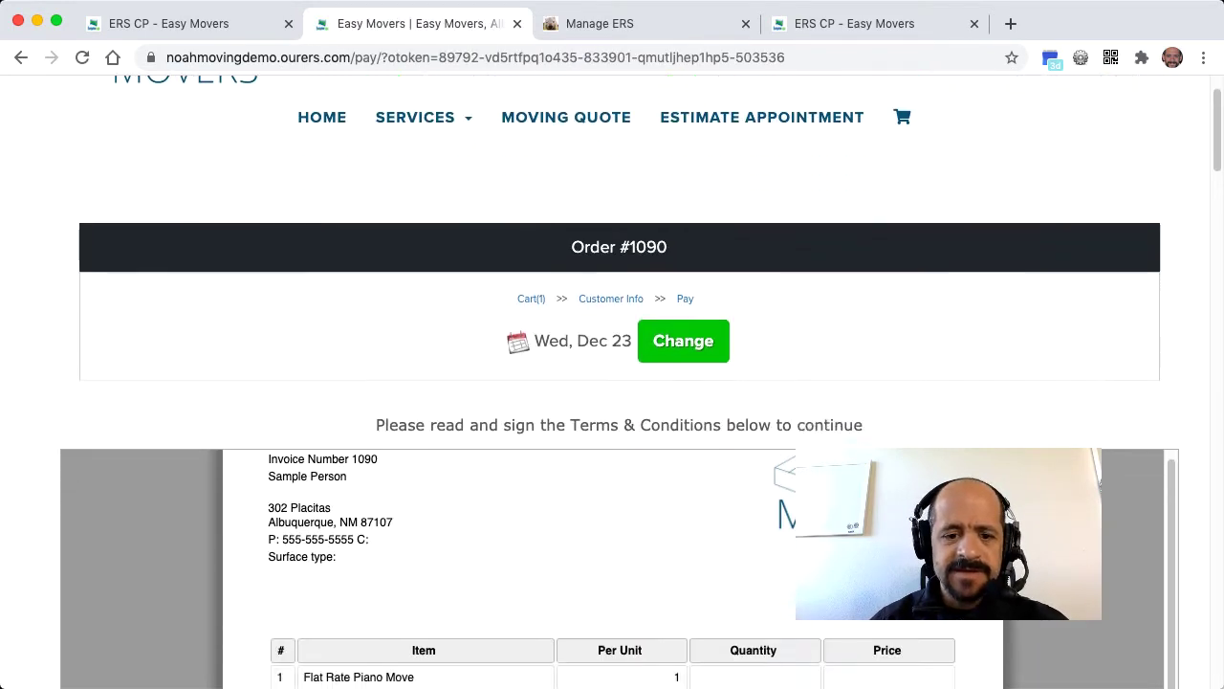
scroll(612, 382, "down", 10)
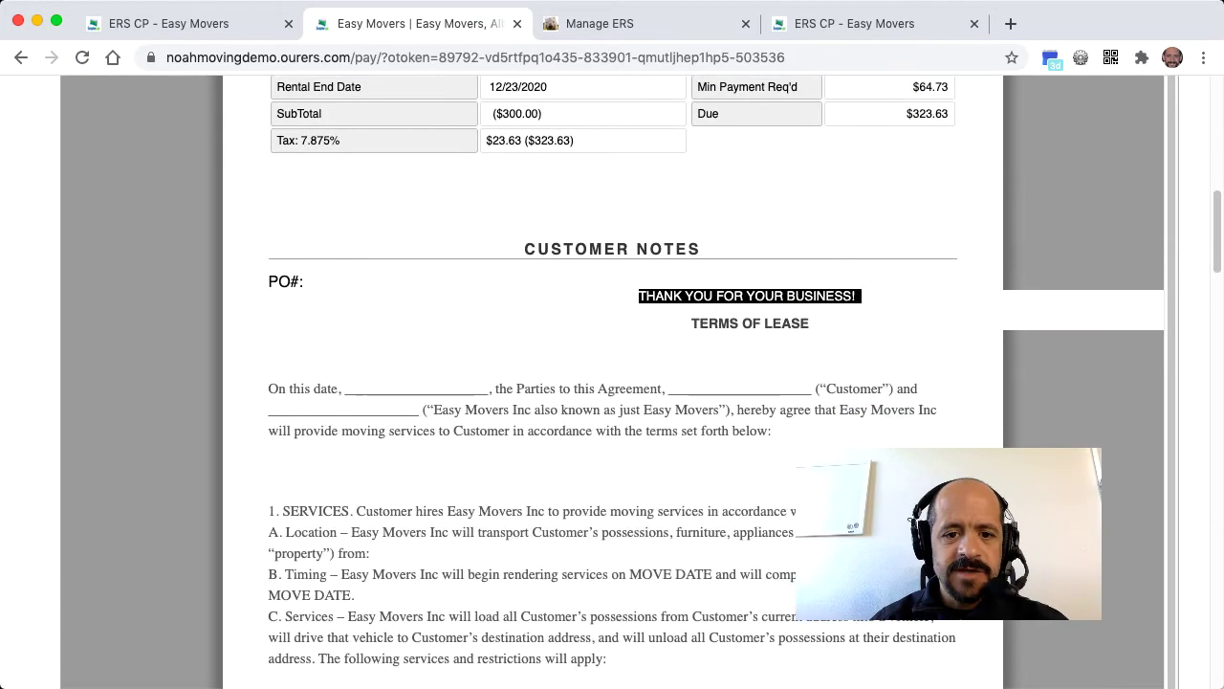
scroll(612, 382, "down", 10)
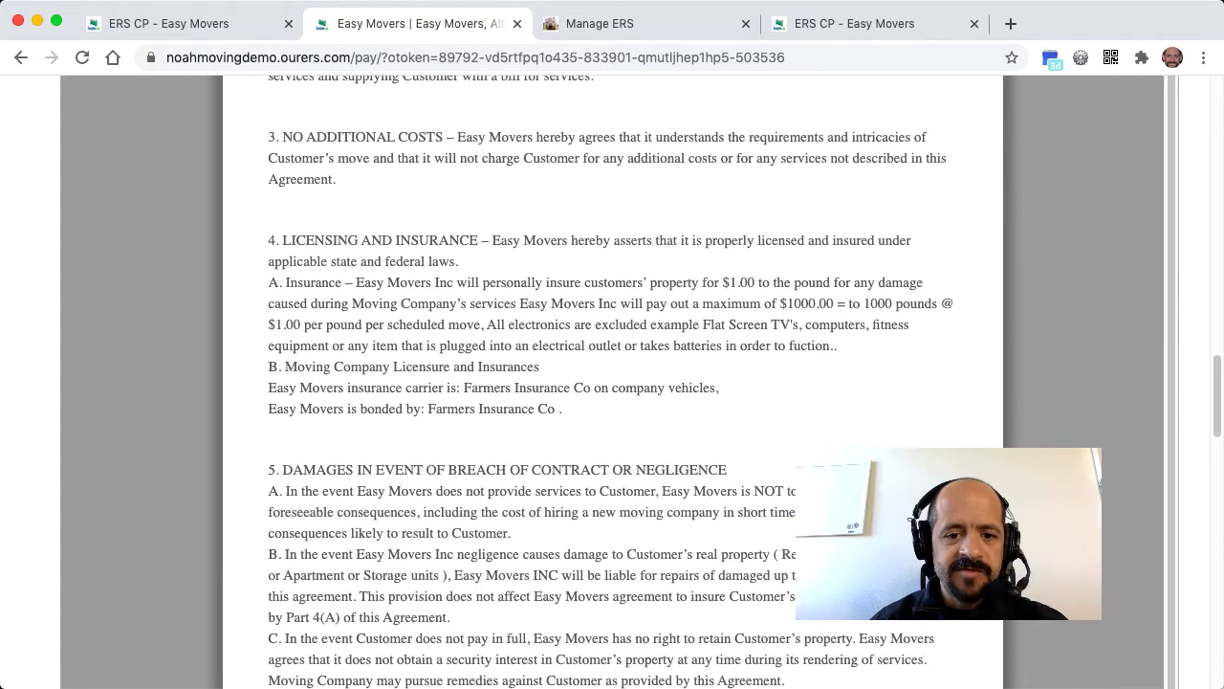
scroll(612, 382, "down", 2)
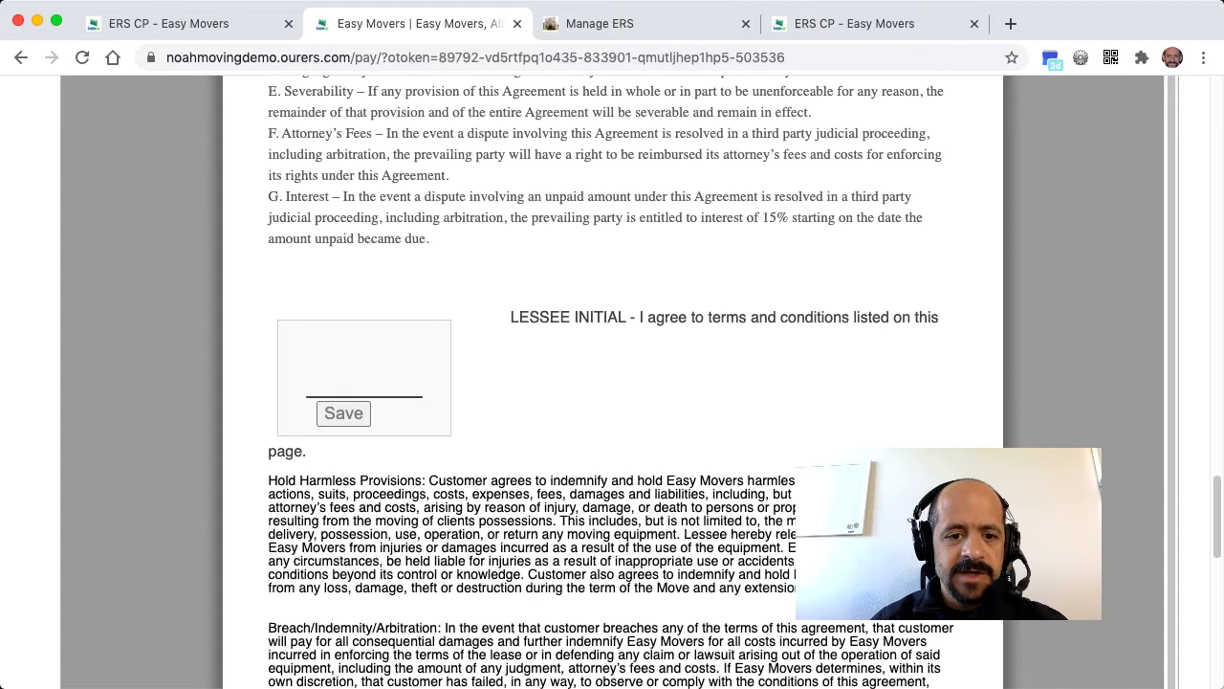
mouse_move(341, 354)
left_mouse_down()
mouse_move(341, 391)
mouse_move(400, 350)
mouse_move(402, 362)
left_mouse_up()
left_click(342, 413)
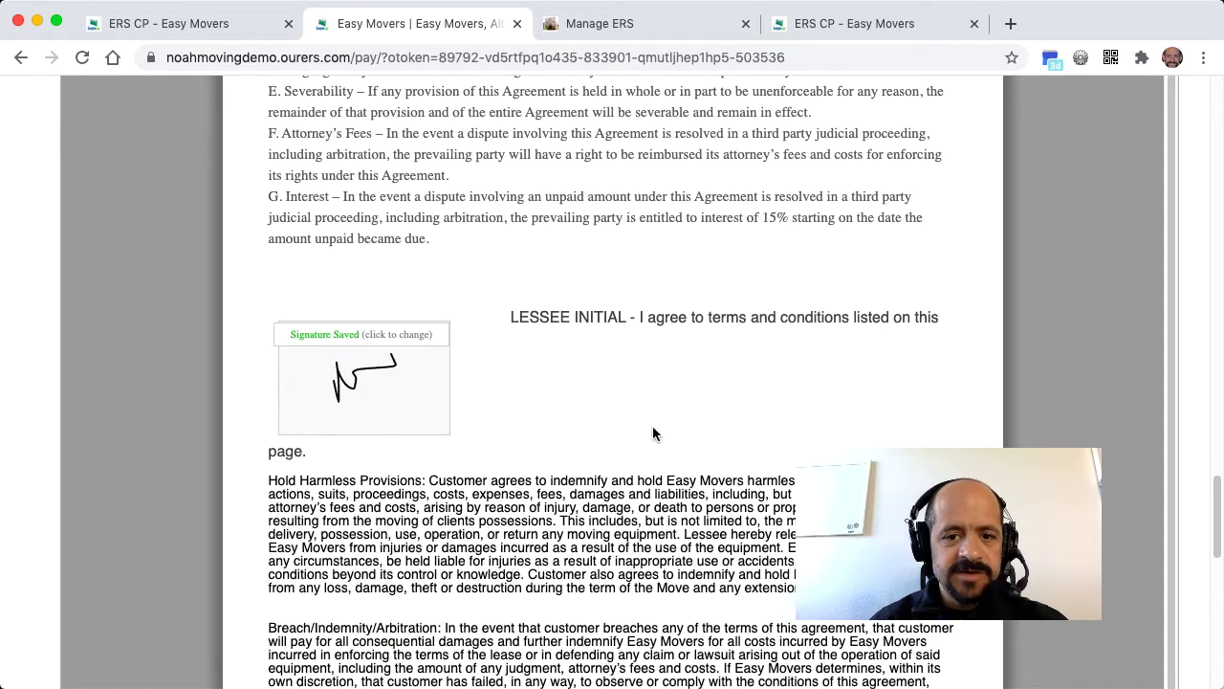
- Draw the final signature on the Sign Here pad and save it to send the contract
scroll(653, 426, "down", 5)
scroll(653, 433, "down", 3)
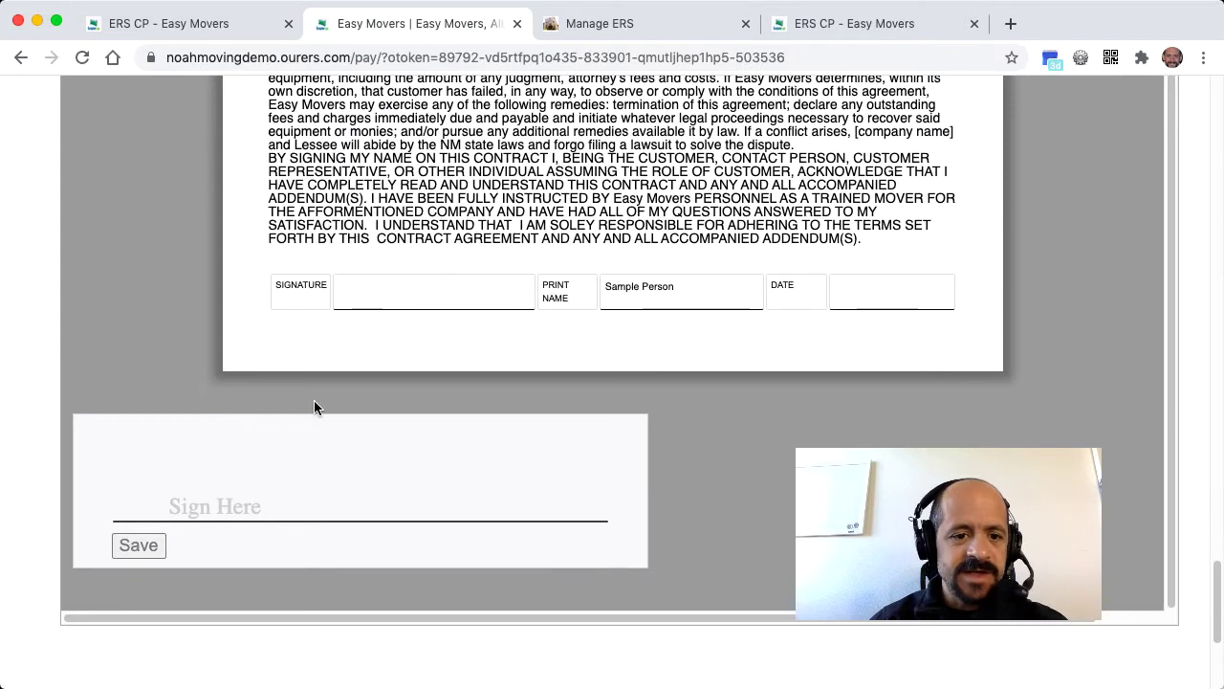
left_click_drag(248, 525, 251, 489)
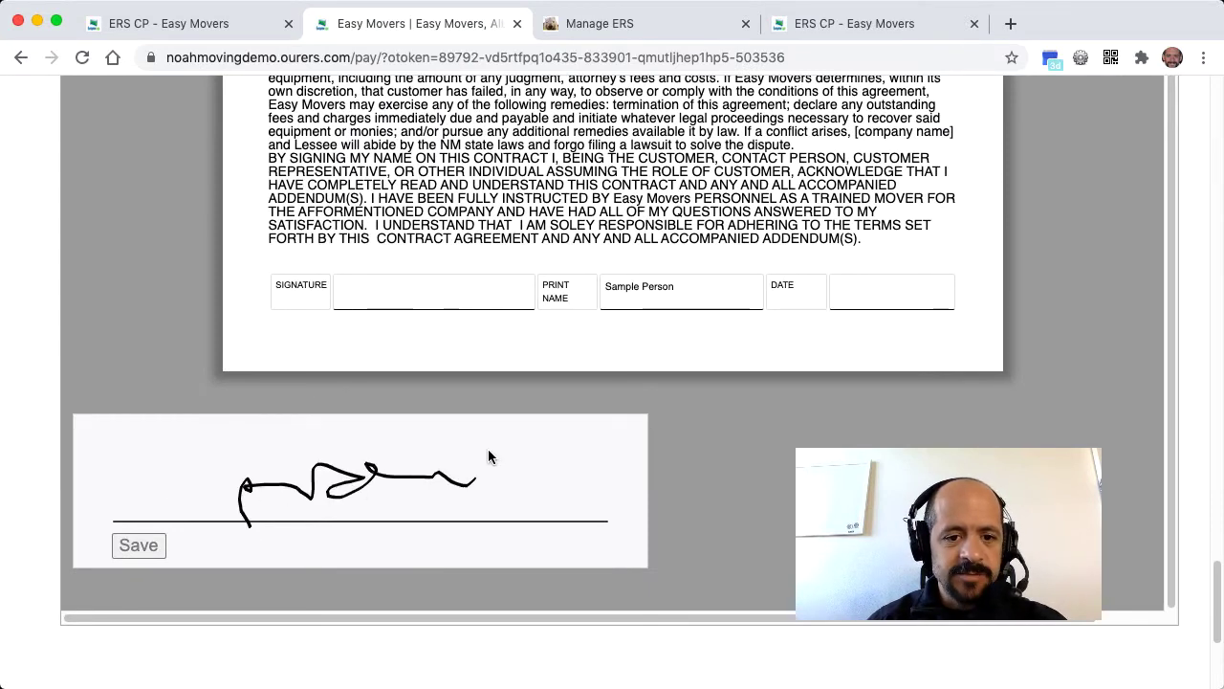
left_click_drag(466, 484, 490, 450)
left_click(138, 546)
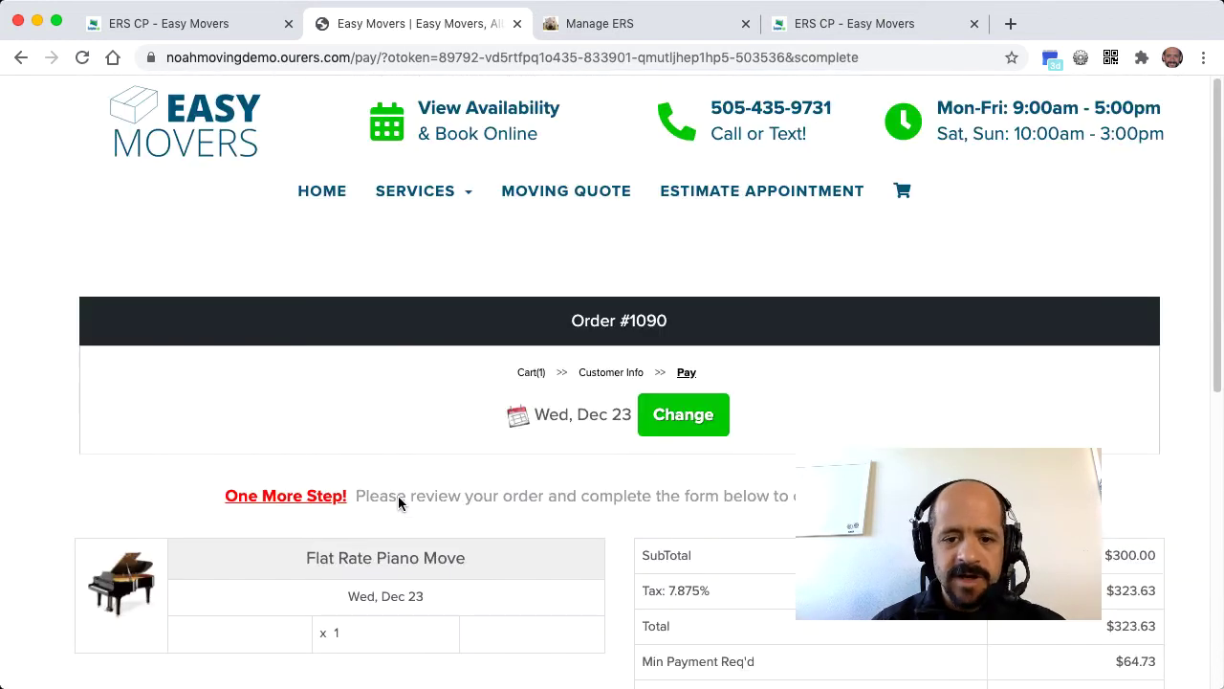
- Choose Credit Card as the payment option and Pay All for the full $323.63
scroll(398, 496, "down", 3)
scroll(399, 497, "down", 6)
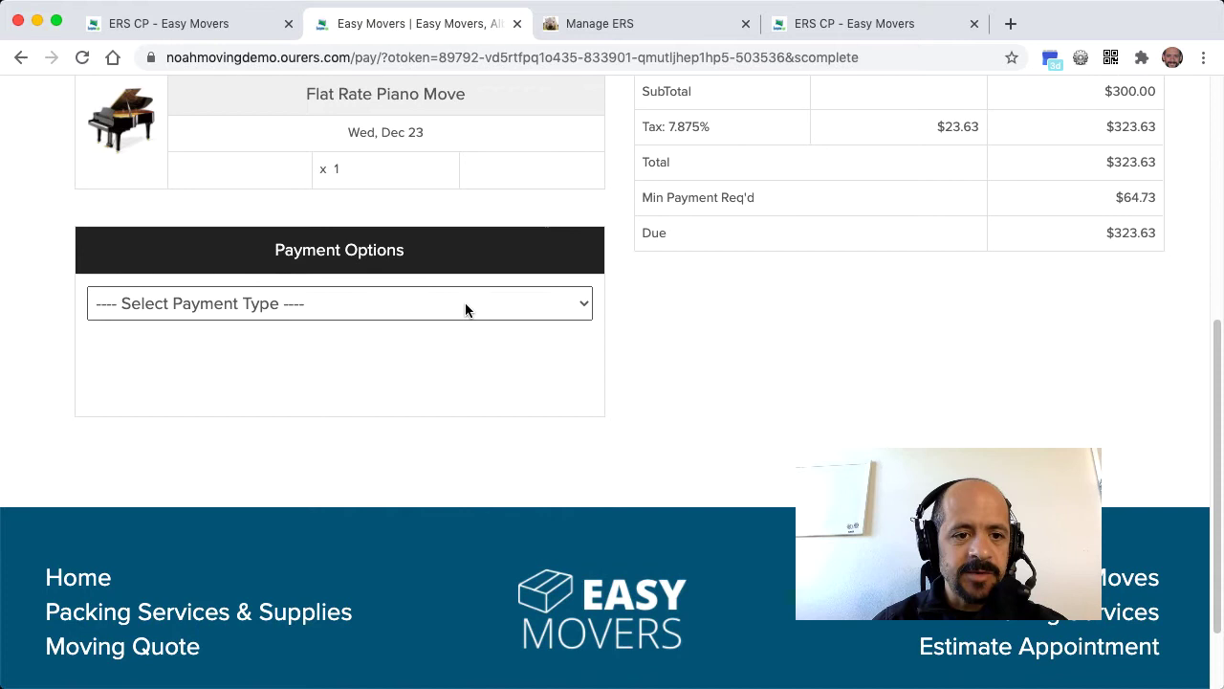
left_click(465, 307)
left_click(453, 329)
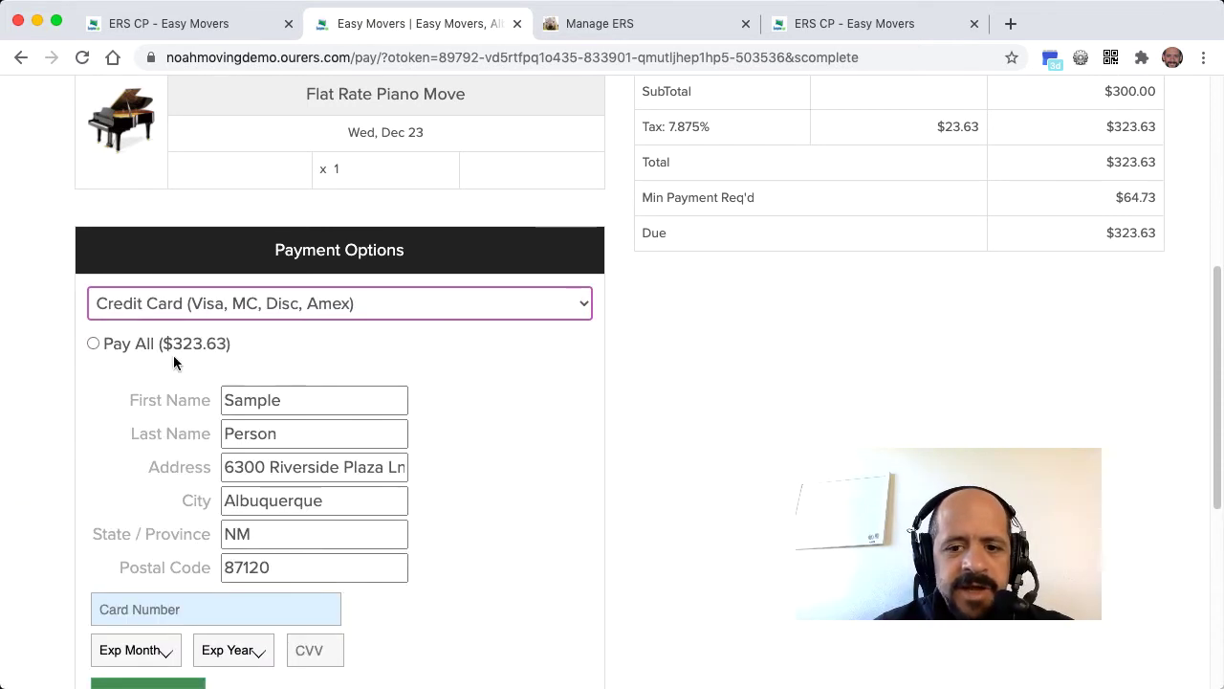
left_click(93, 342)
- Enter the card number and expiry month, set expiry year 2022, and submit the payment
scroll(168, 613, "down", 1)
scroll(168, 612, "down", 3)
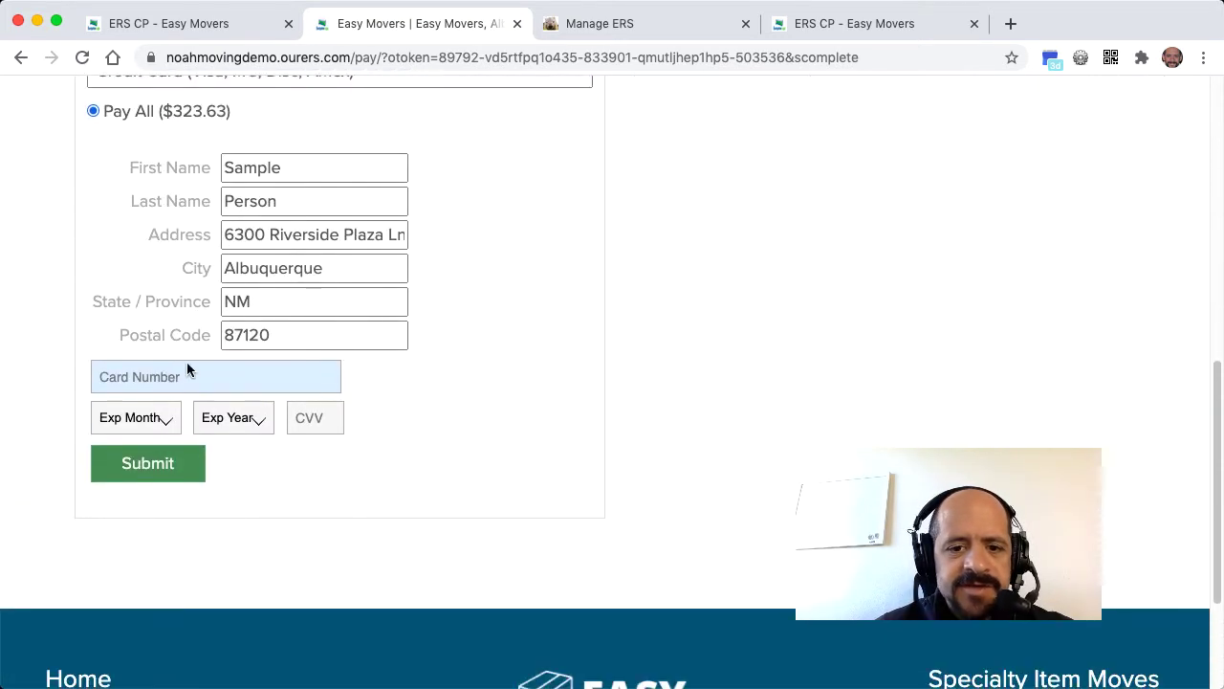
type("4242 4242")
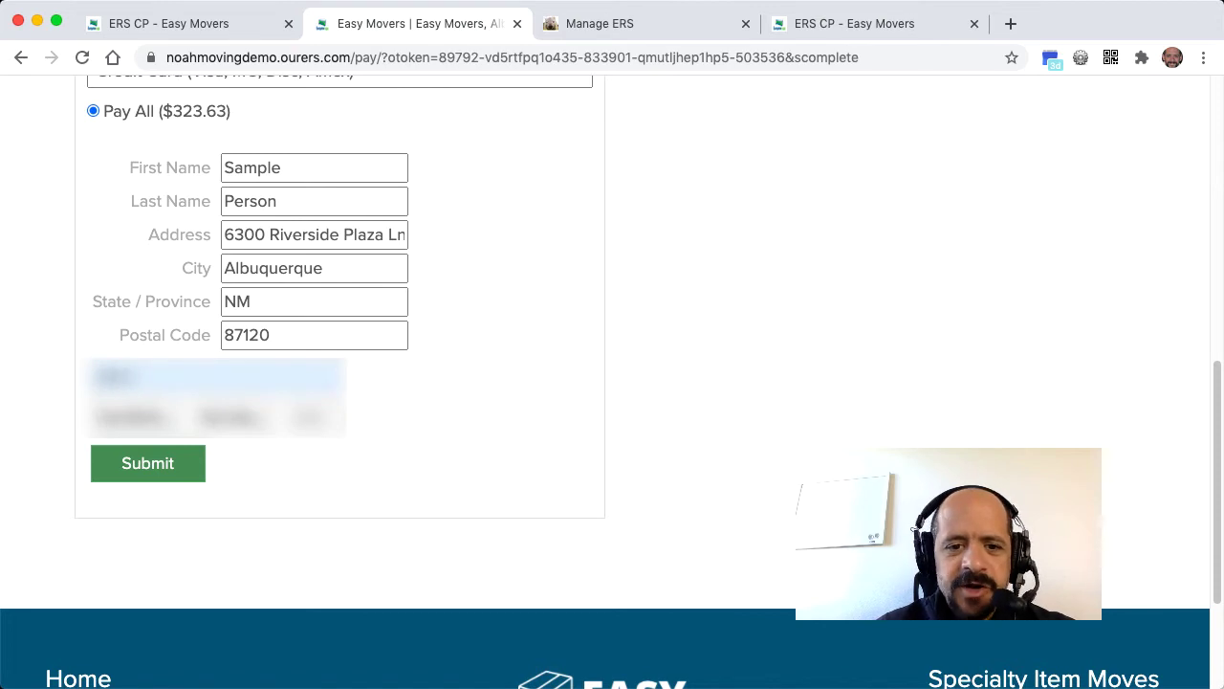
type(" 4242")
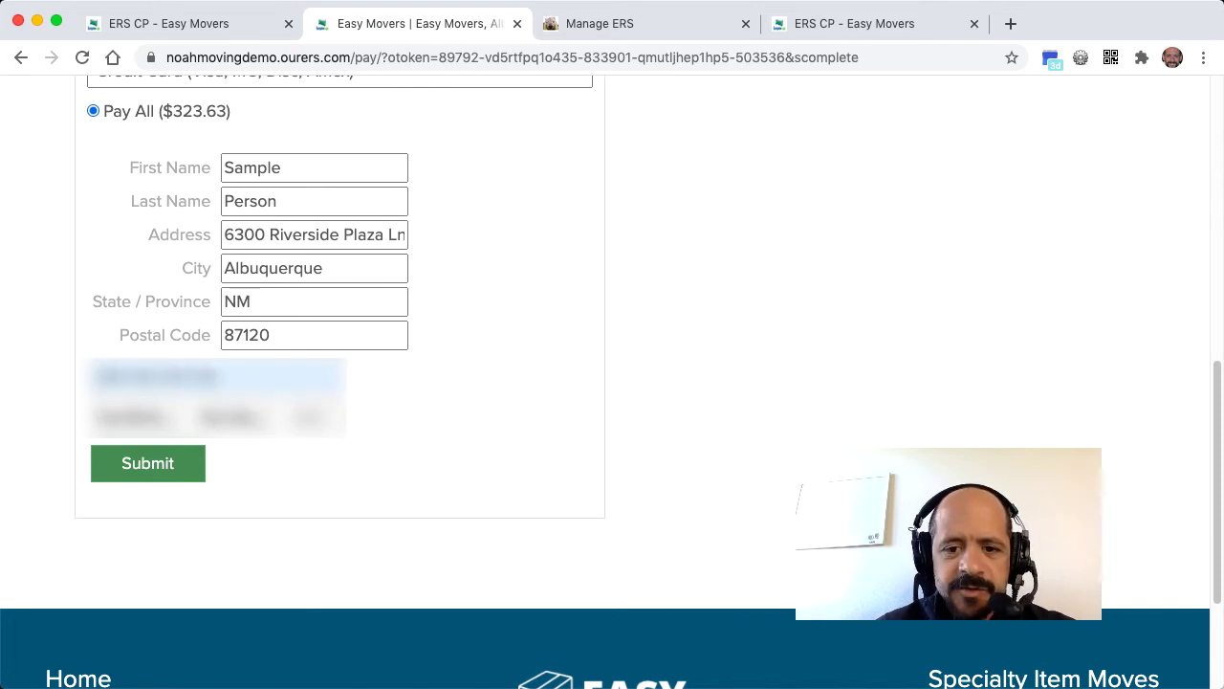
left_click(141, 418)
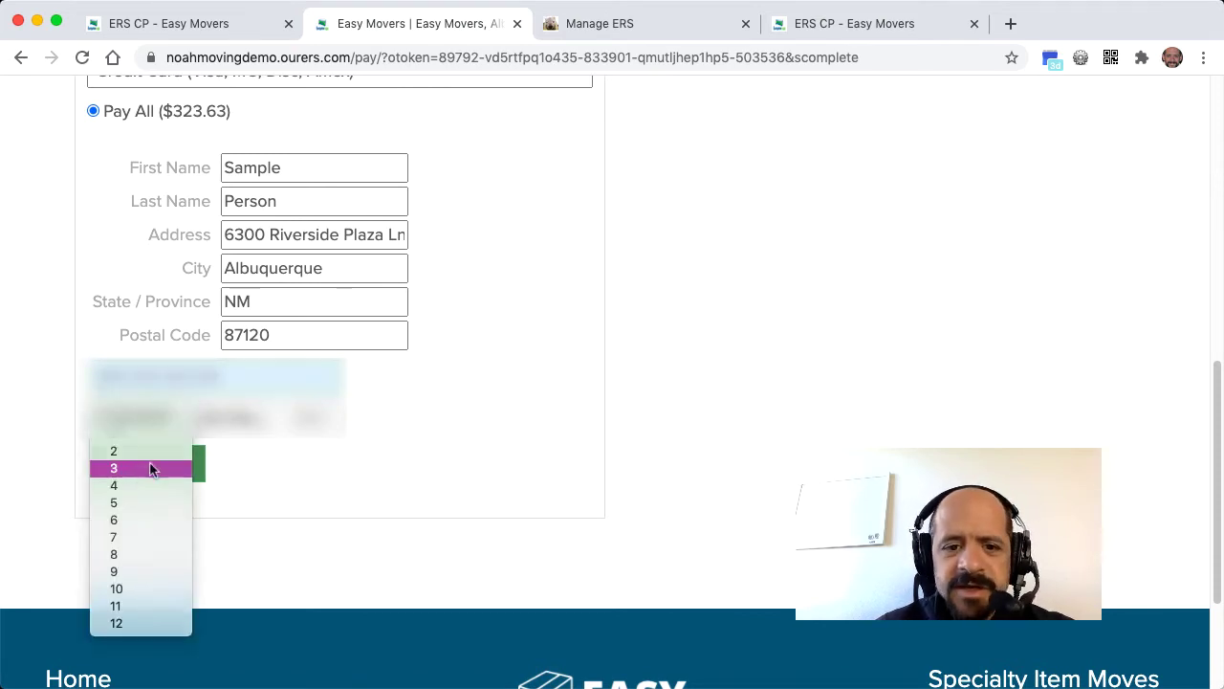
left_click(154, 468)
left_click(236, 418)
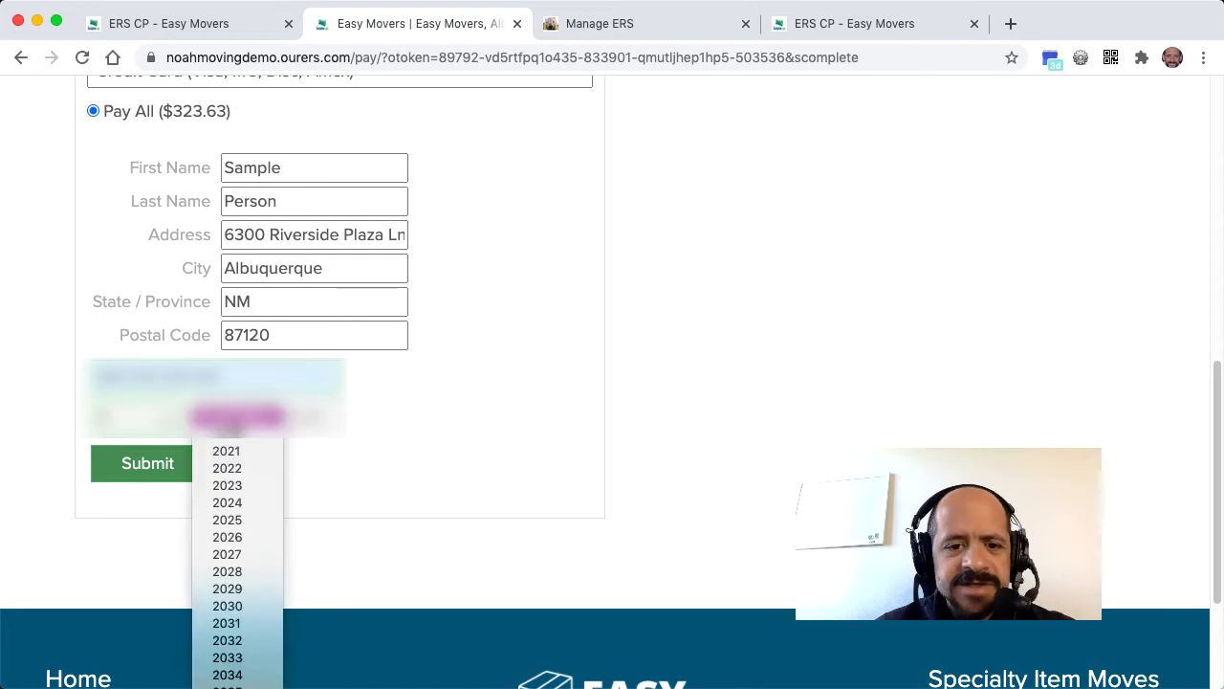
left_click(239, 465)
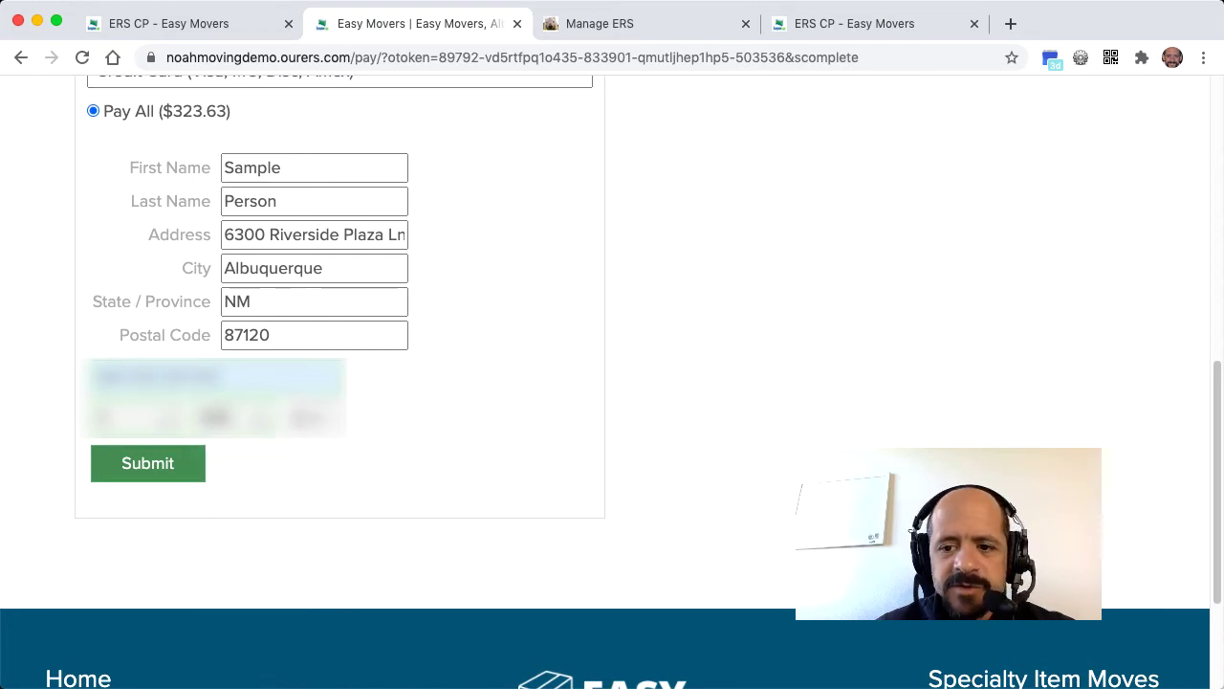
left_click(158, 460)
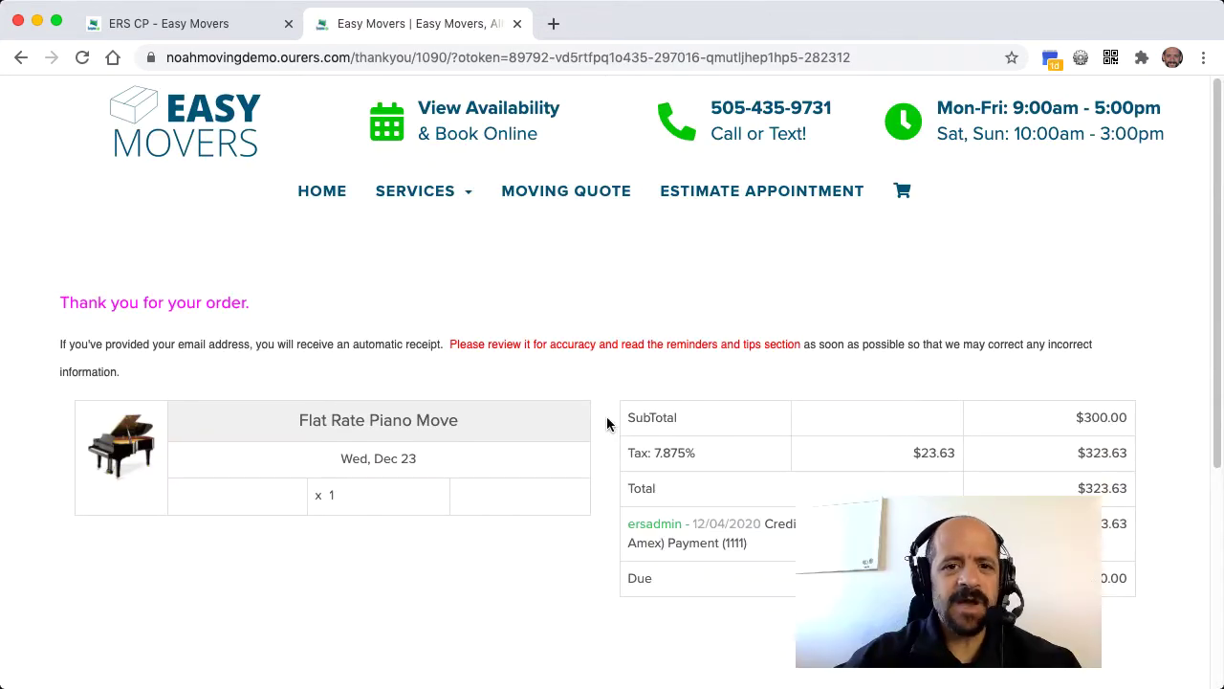
- Close the Easy Movers tab and go to the ERS CP Customers section
left_click(518, 24)
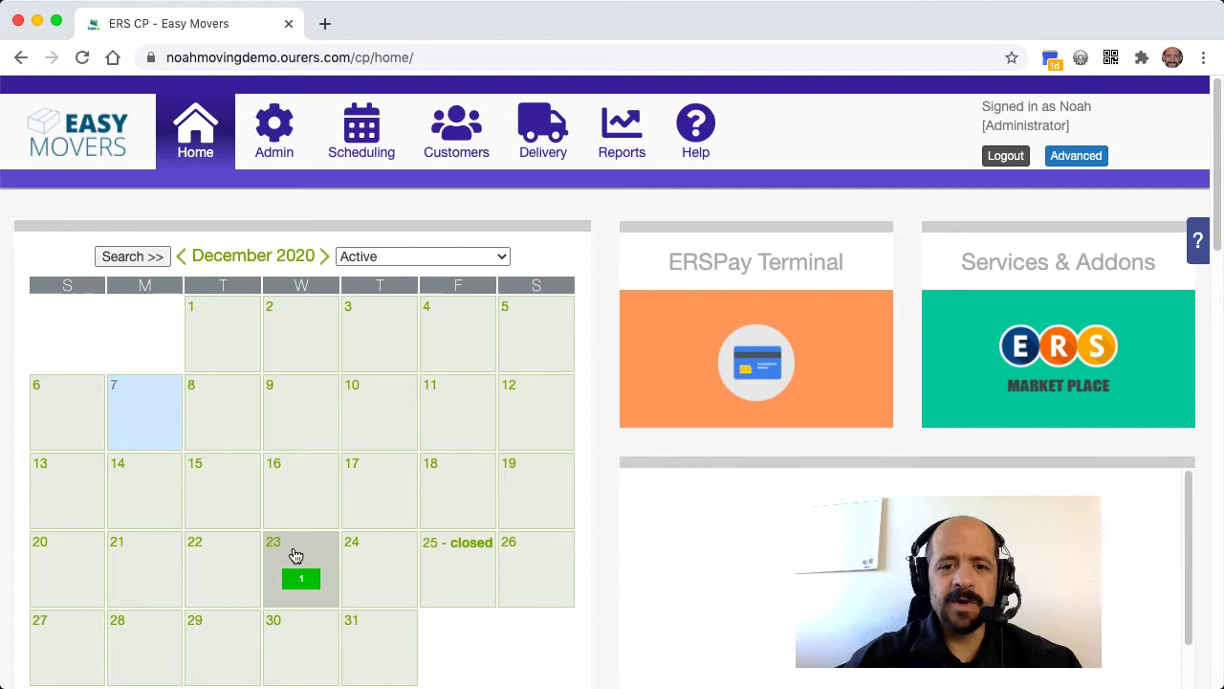
left_click(447, 127)
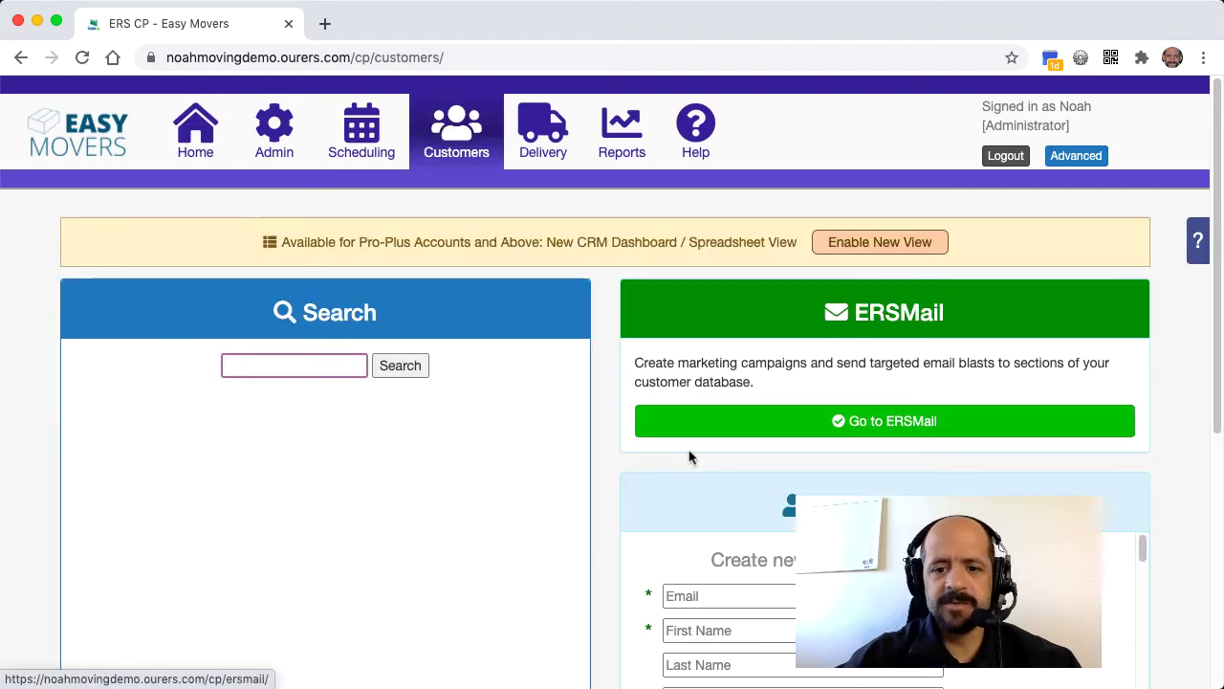
- Open the sample customer's record from the customer list and choose Book an Event
scroll(773, 564, "down", 5)
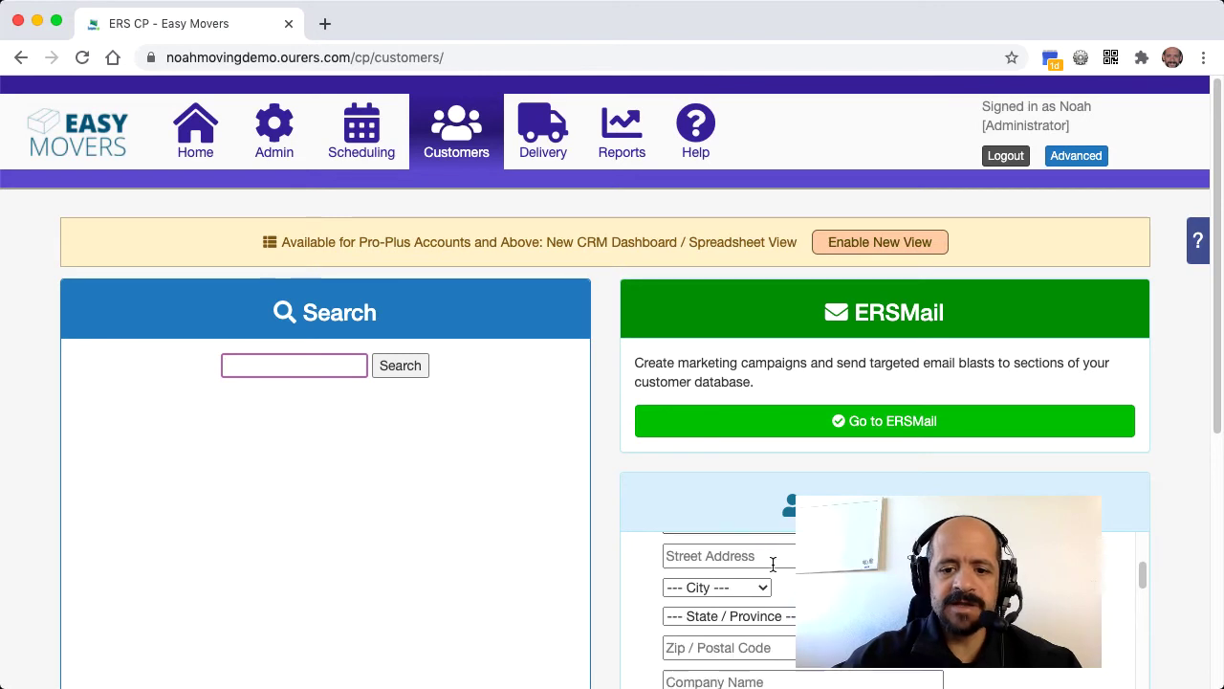
scroll(773, 565, "down", 4)
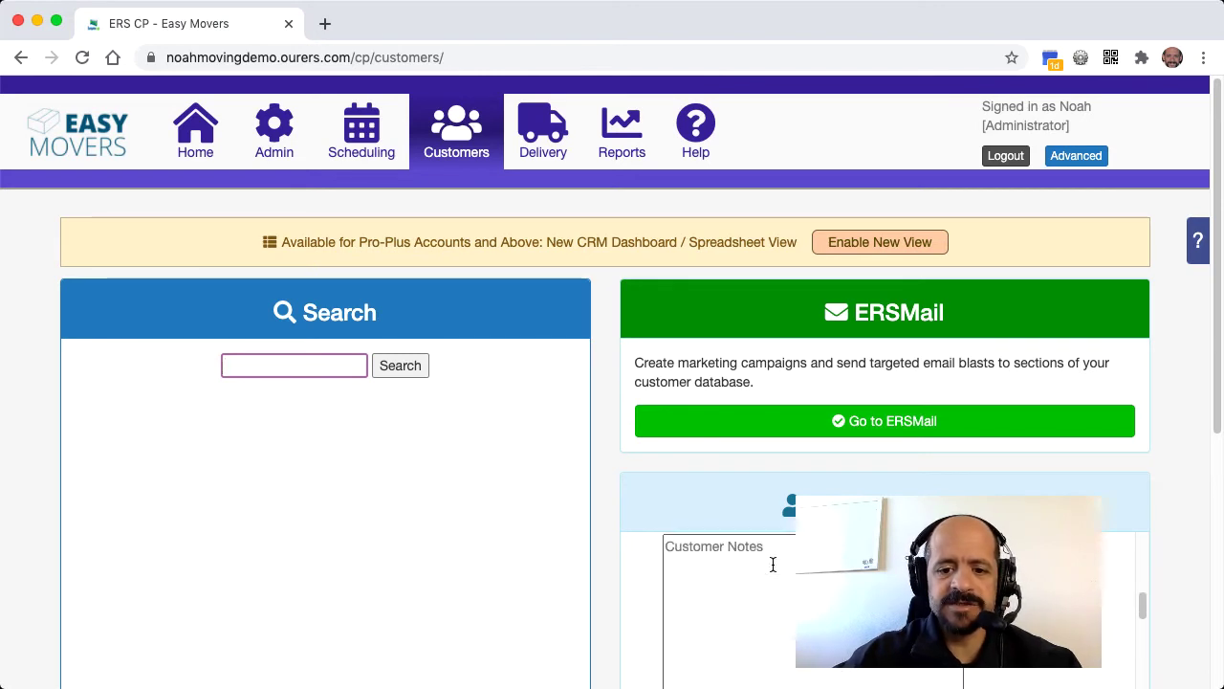
scroll(773, 564, "down", 3)
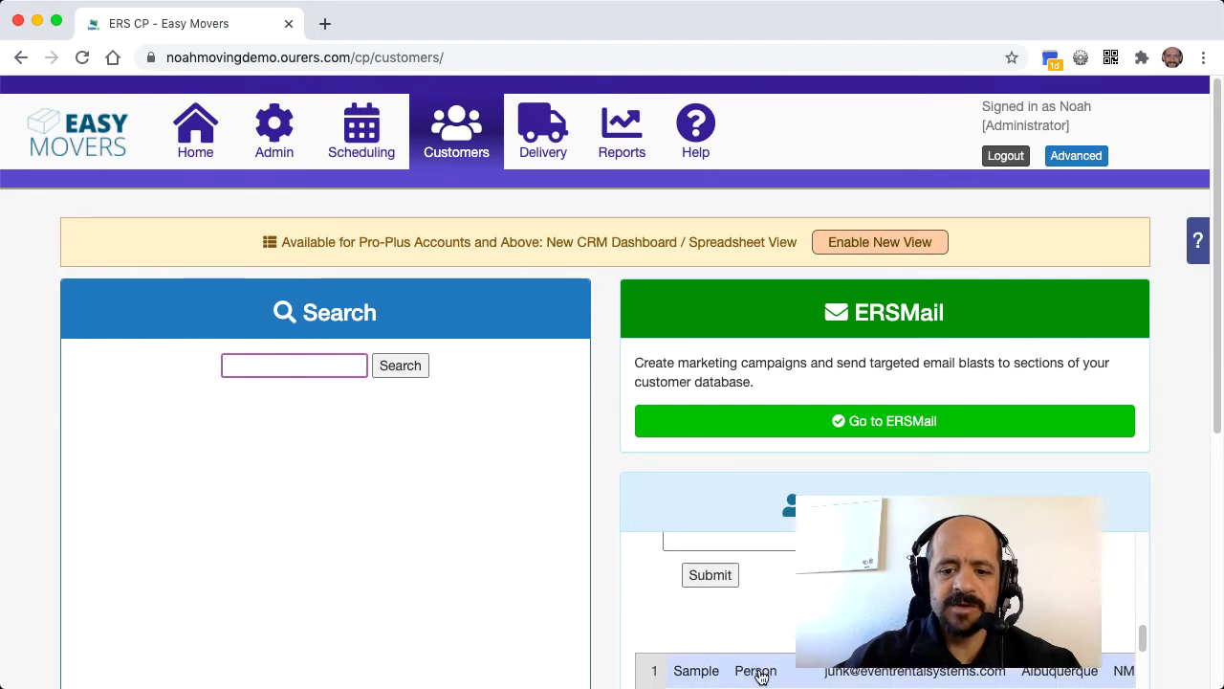
left_click(759, 673)
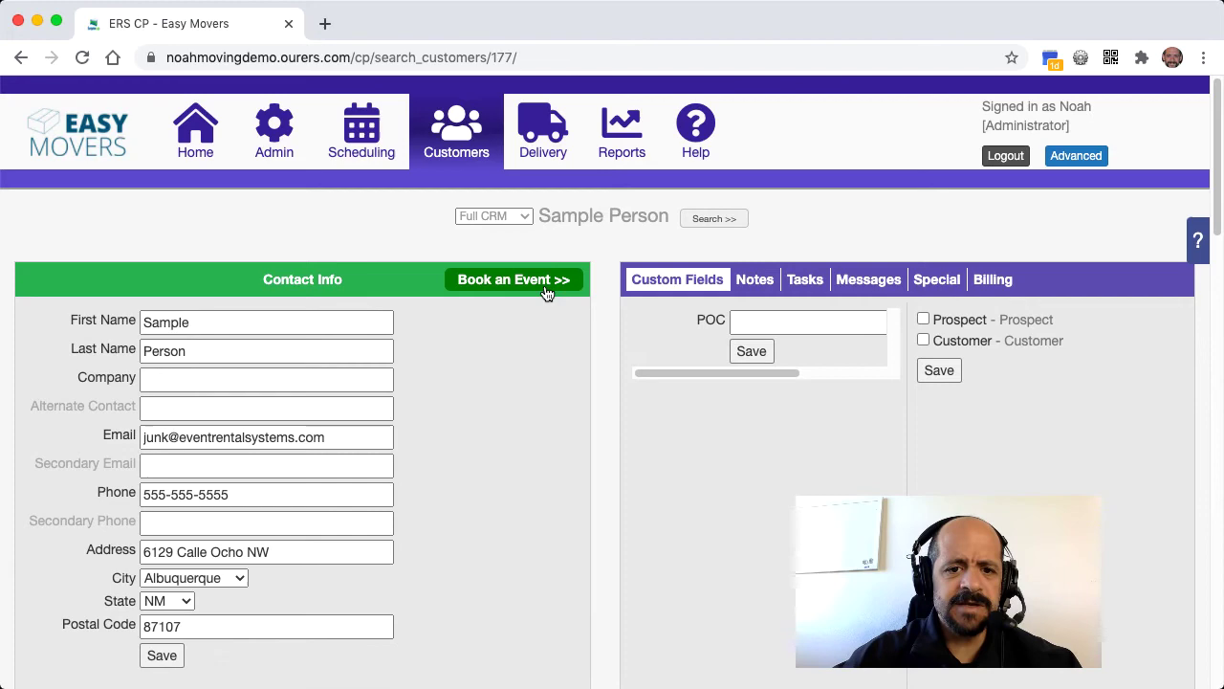
left_click(546, 286)
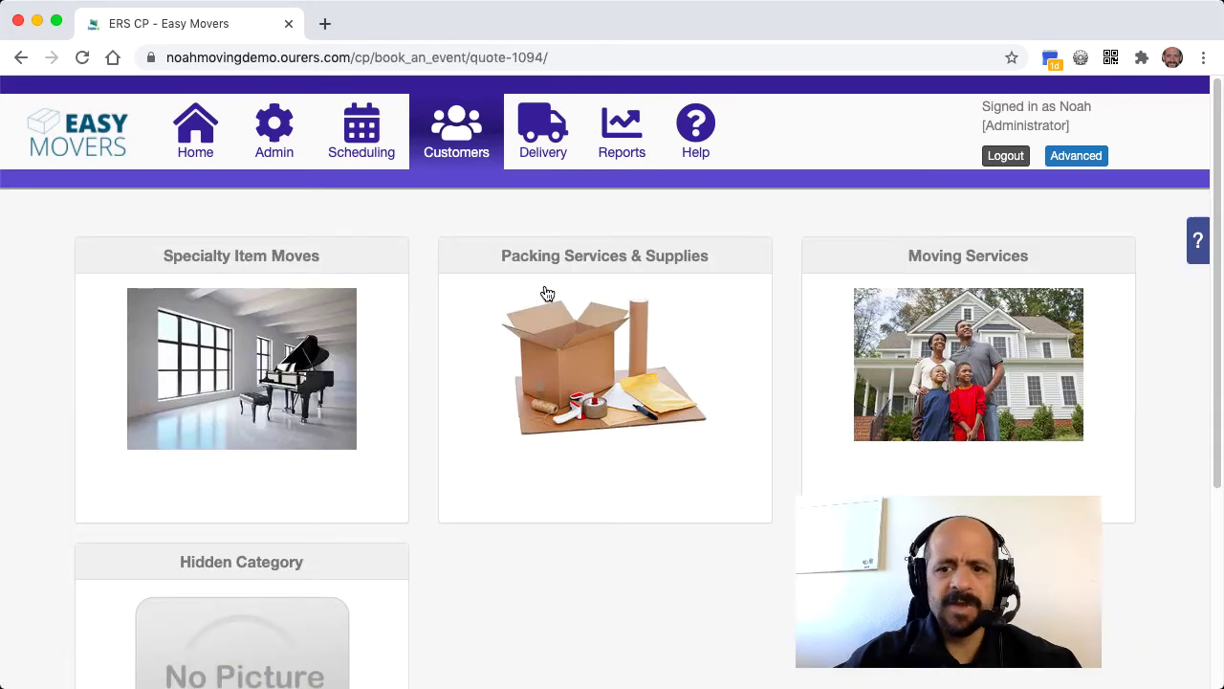
- Book a Moving Services Schedule Estimate appointment for Thursday, December 31, 6:00–7:00 pm
left_click(889, 357)
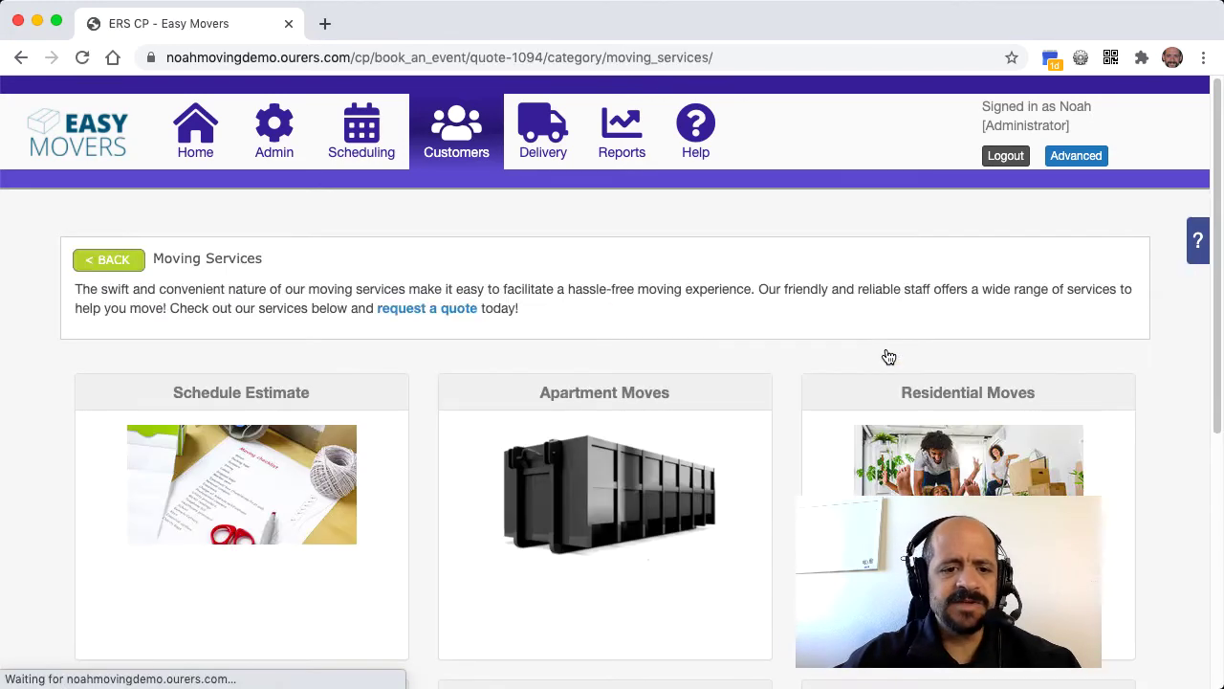
left_click(268, 537)
scroll(268, 538, "down", 5)
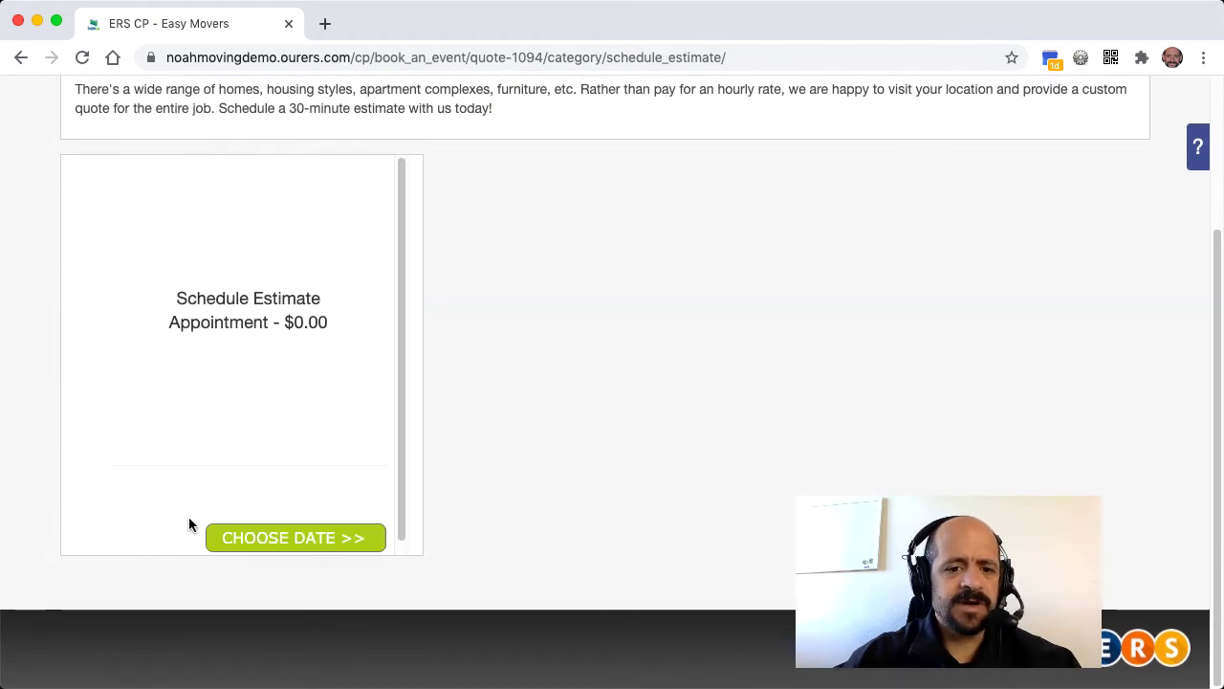
left_click(259, 537)
left_click(277, 410)
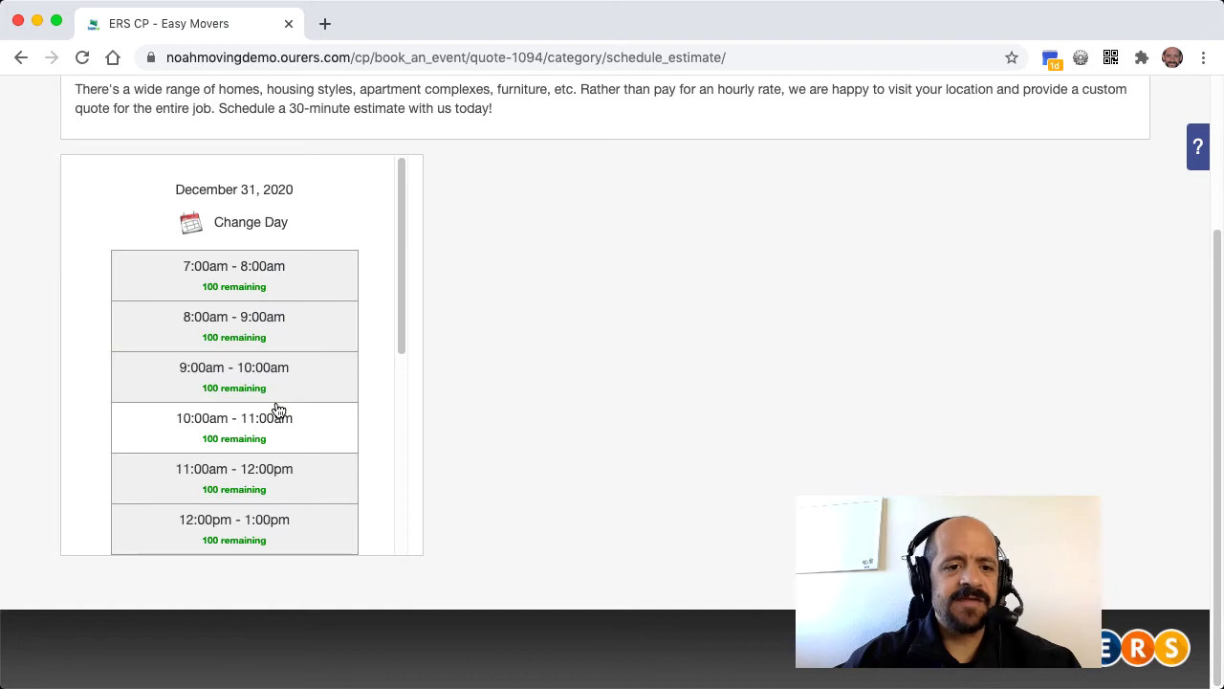
scroll(284, 465, "down", 1)
scroll(283, 465, "down", 3)
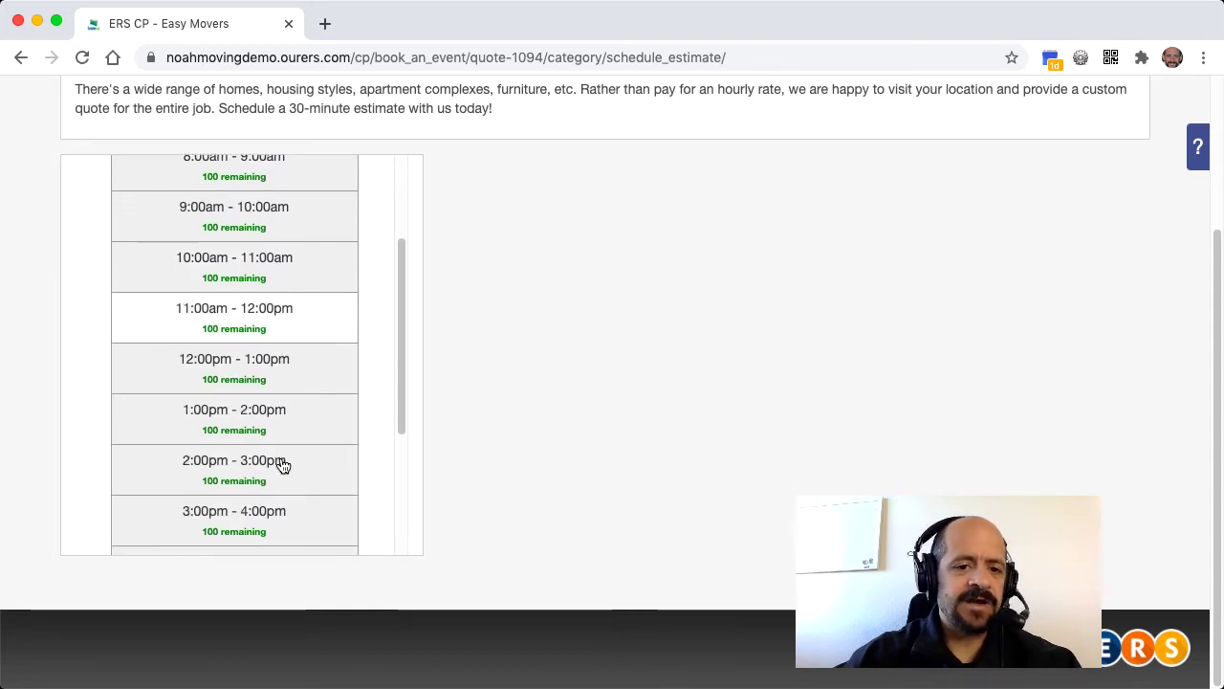
scroll(284, 466, "down", 6)
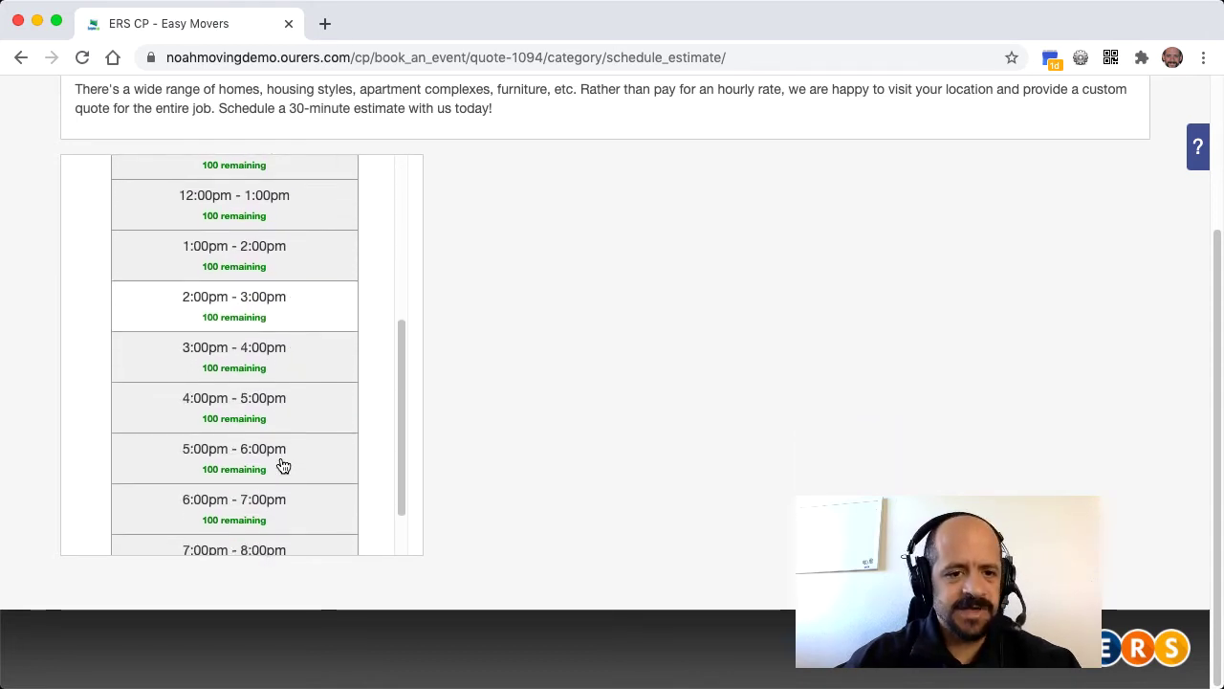
scroll(283, 466, "down", 1)
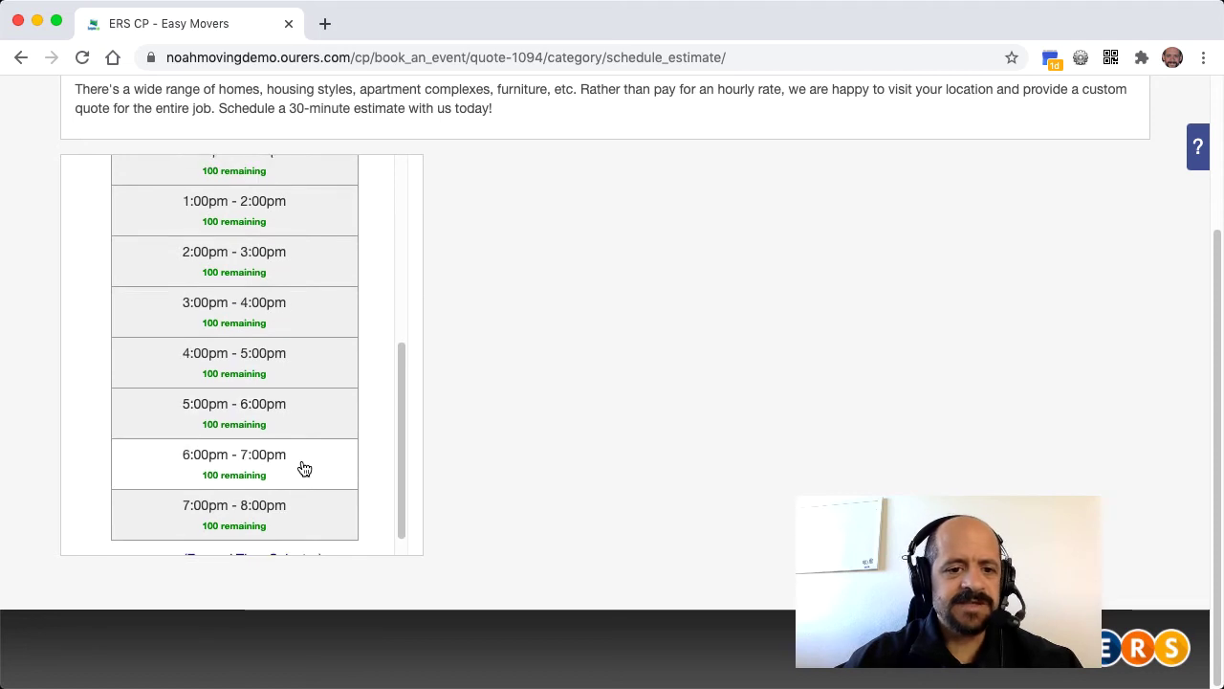
left_click(302, 468)
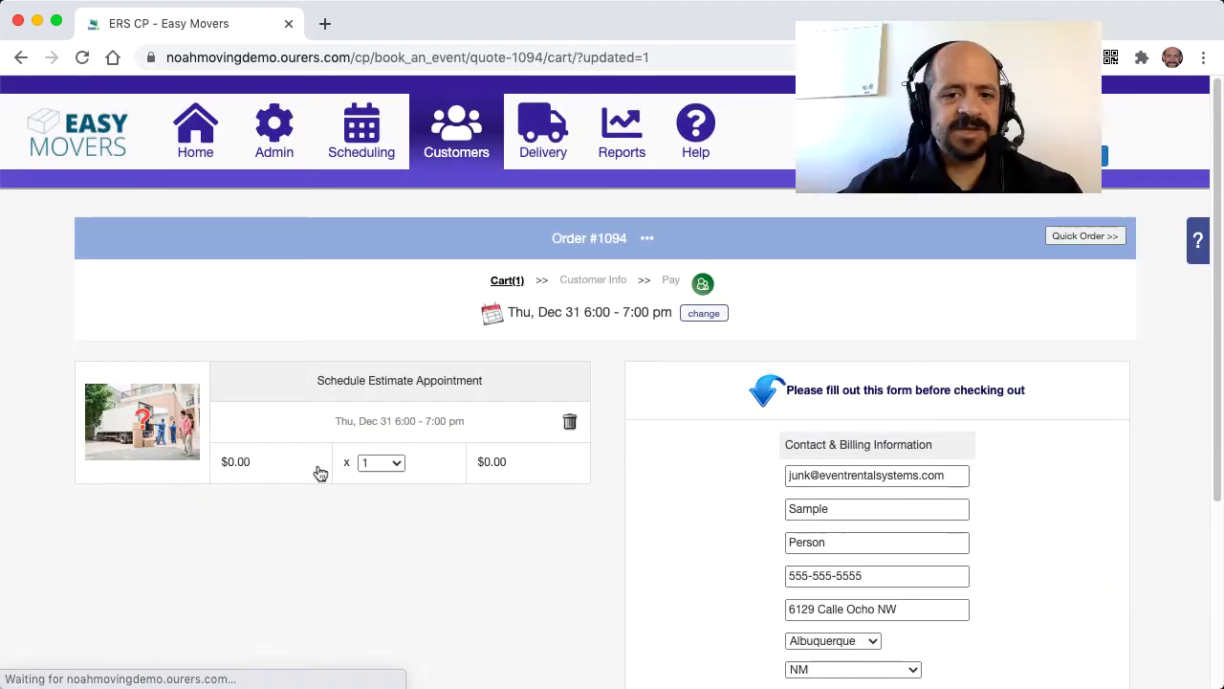
- Save the customer's contact and billing details and proceed to checkout
scroll(589, 553, "down", 4)
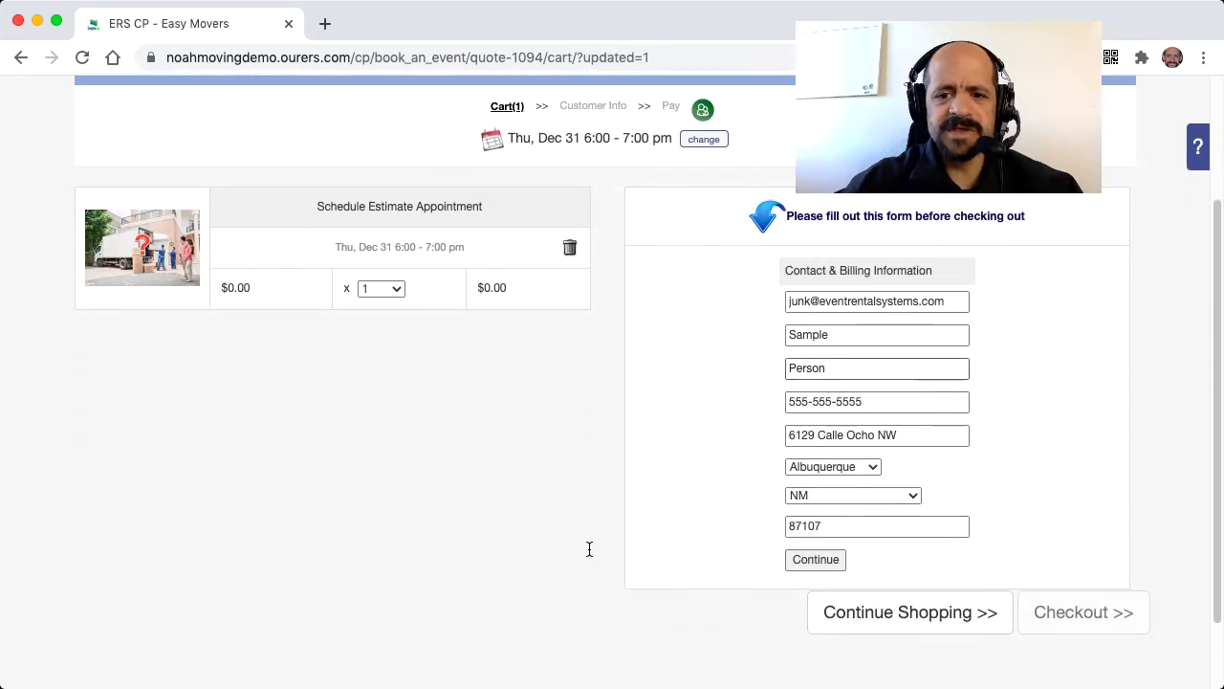
left_click(805, 560)
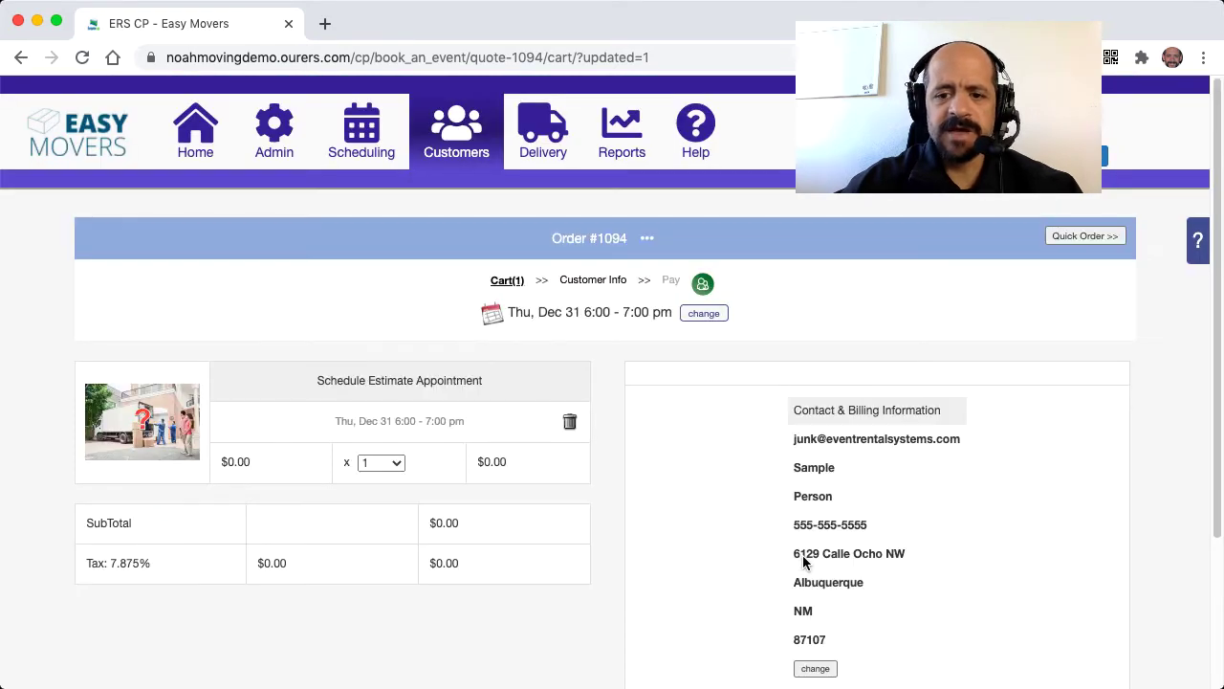
scroll(963, 586, "down", 5)
left_click(1072, 544)
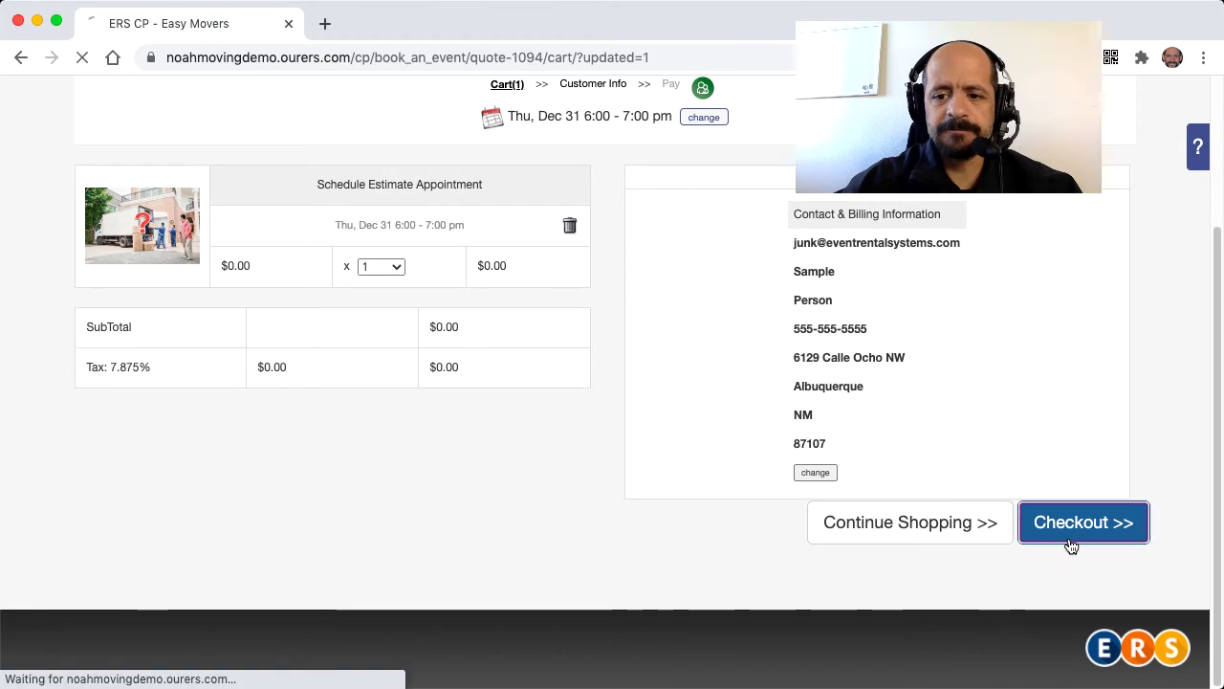
- Copy the billing address into the moving address and agree to the contract terms
scroll(1070, 544, "down", 3)
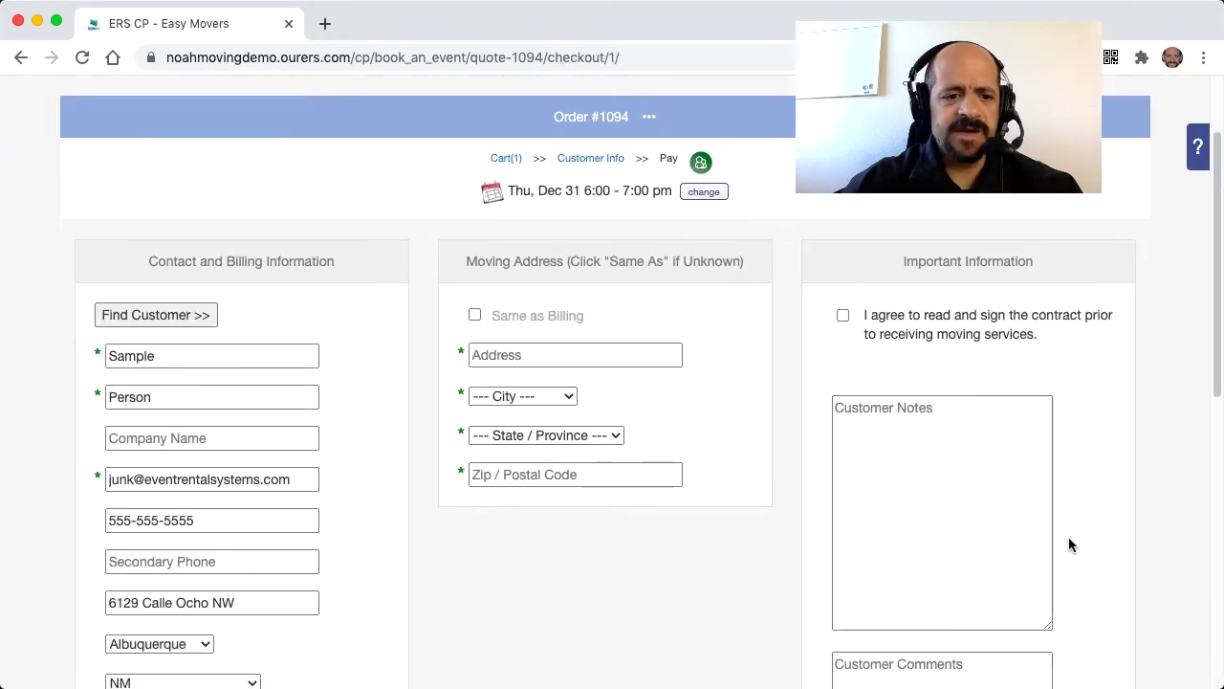
left_click(474, 316)
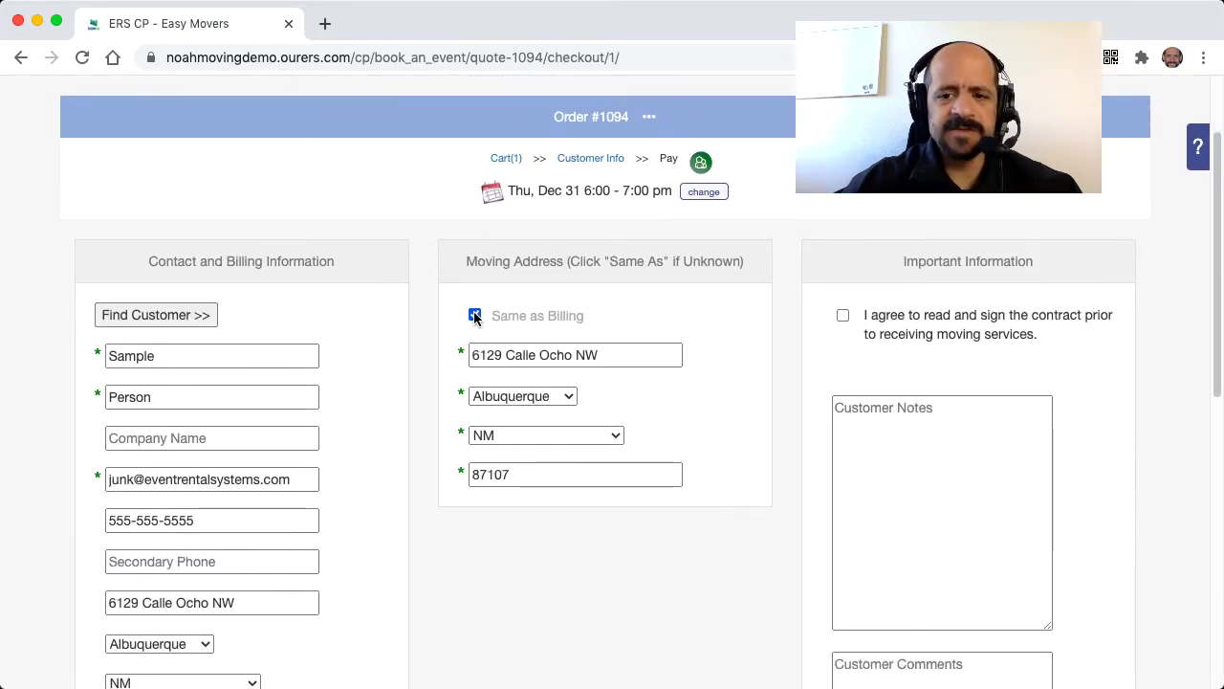
left_click(842, 314)
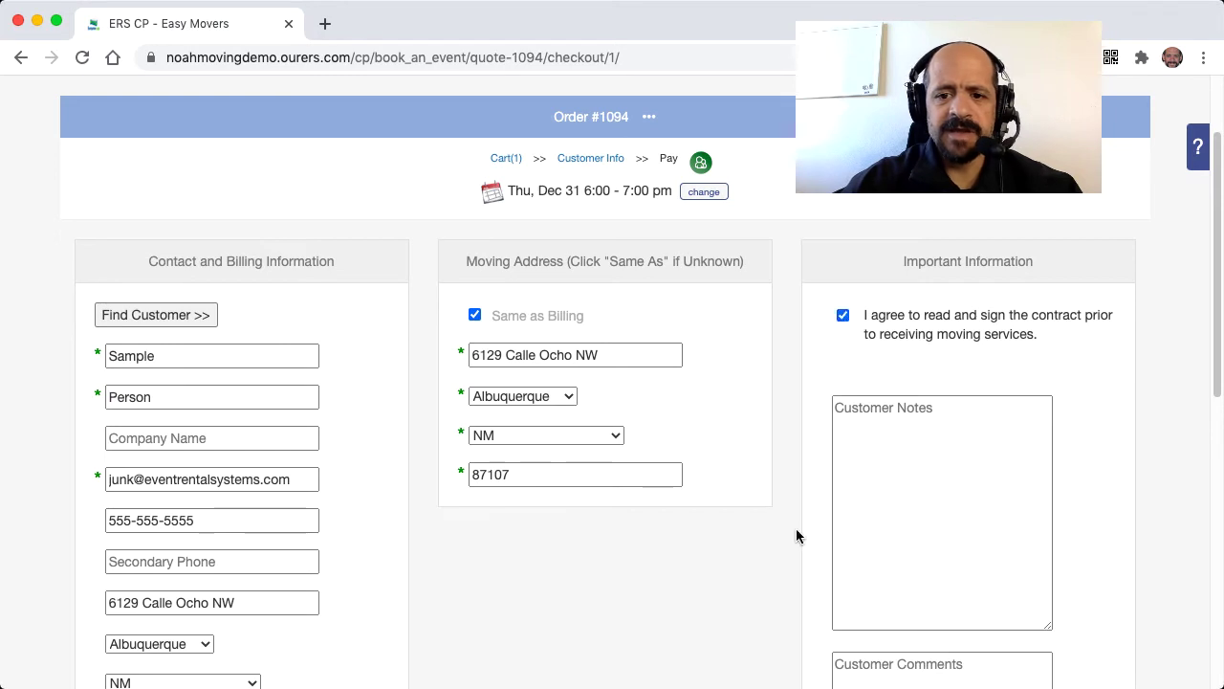
- Leave the customer status as good and submit the checkout details
scroll(770, 658, "down", 6)
scroll(770, 658, "down", 8)
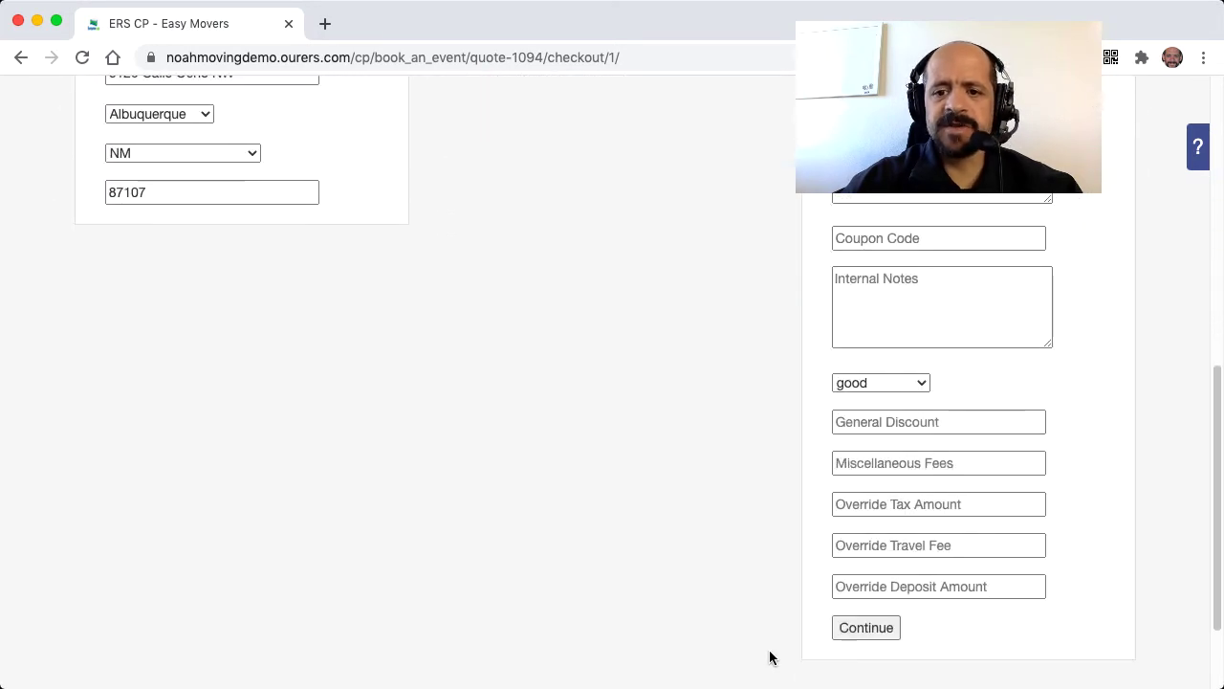
scroll(770, 658, "up", 10)
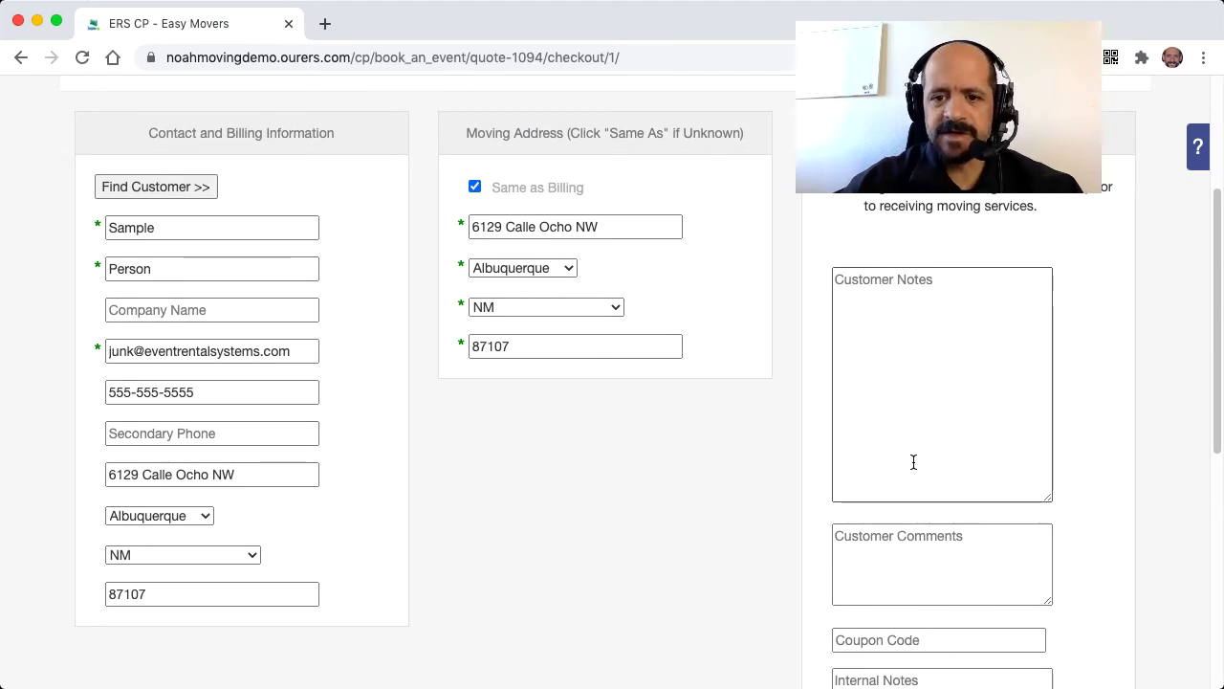
scroll(849, 413, "down", 7)
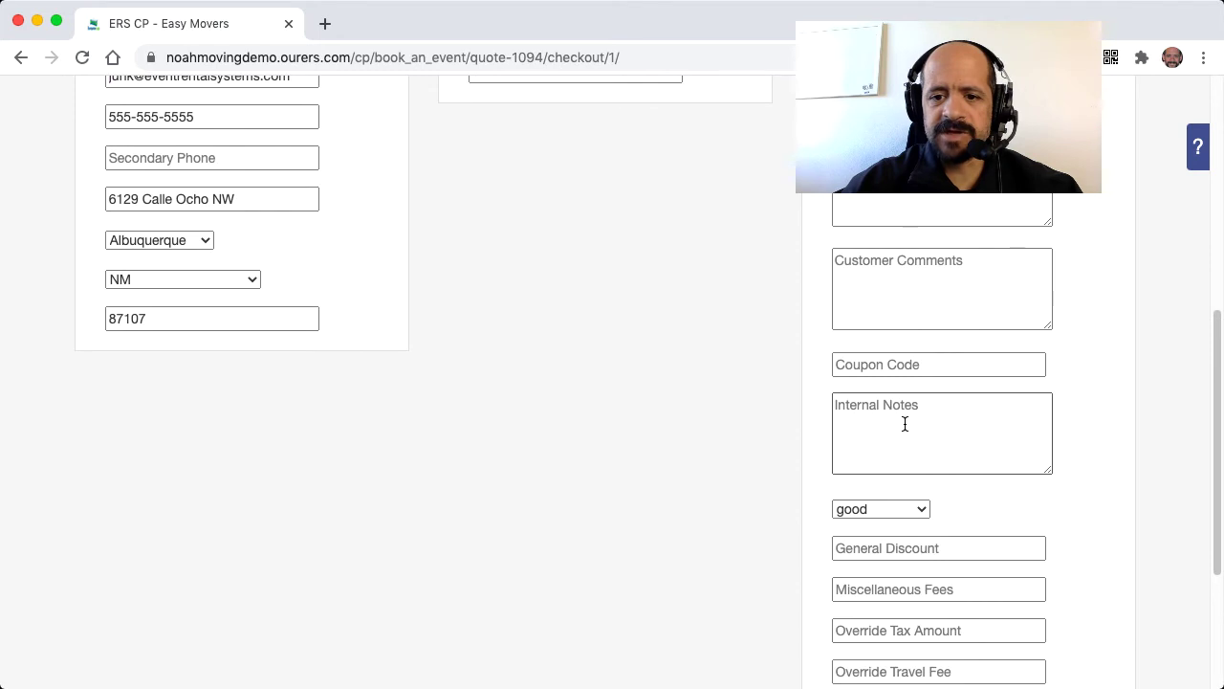
scroll(905, 424, "down", 6)
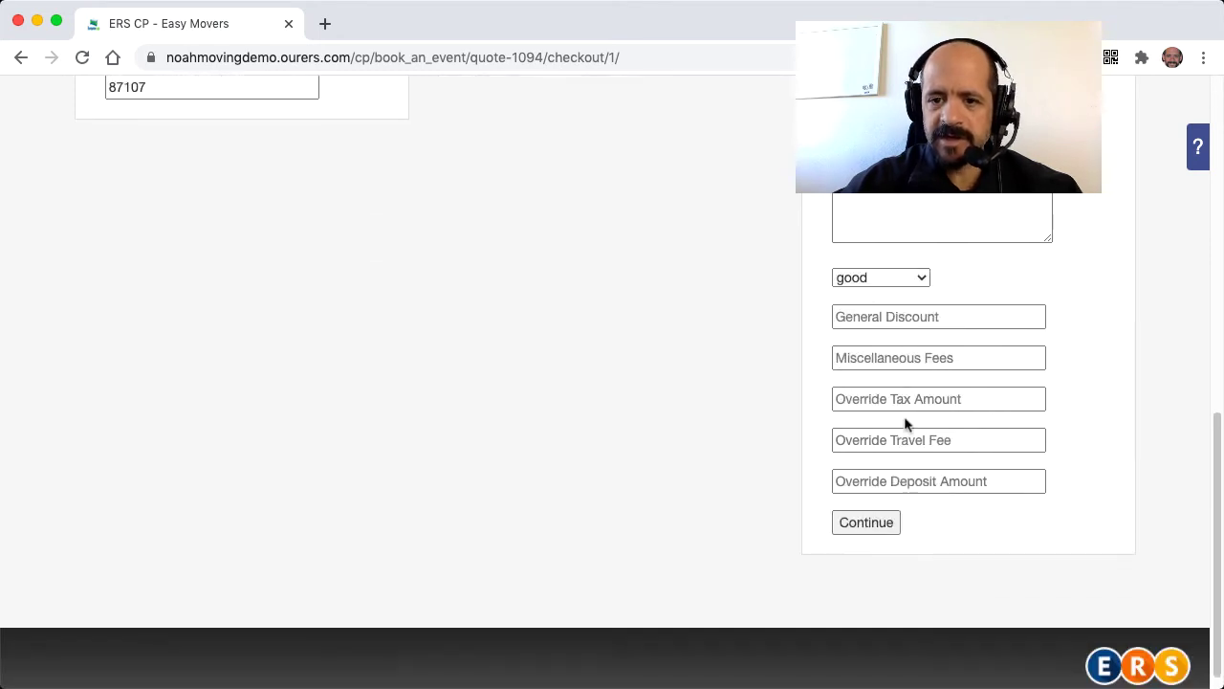
left_click(917, 278)
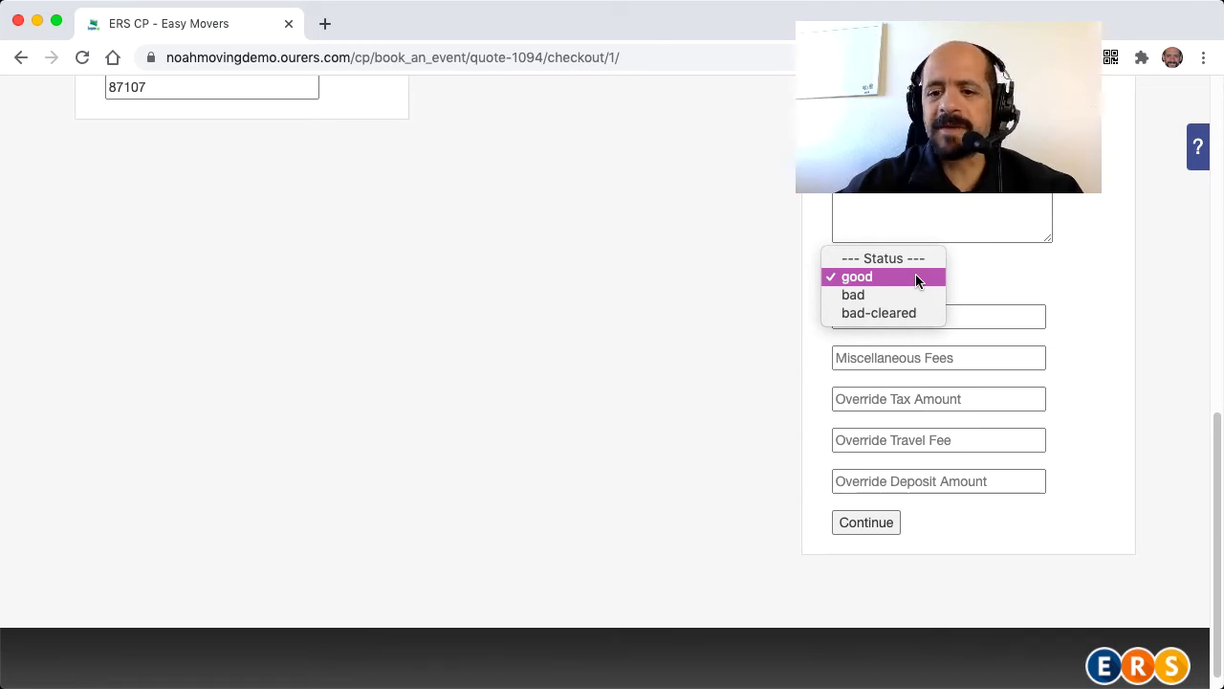
left_click(915, 276)
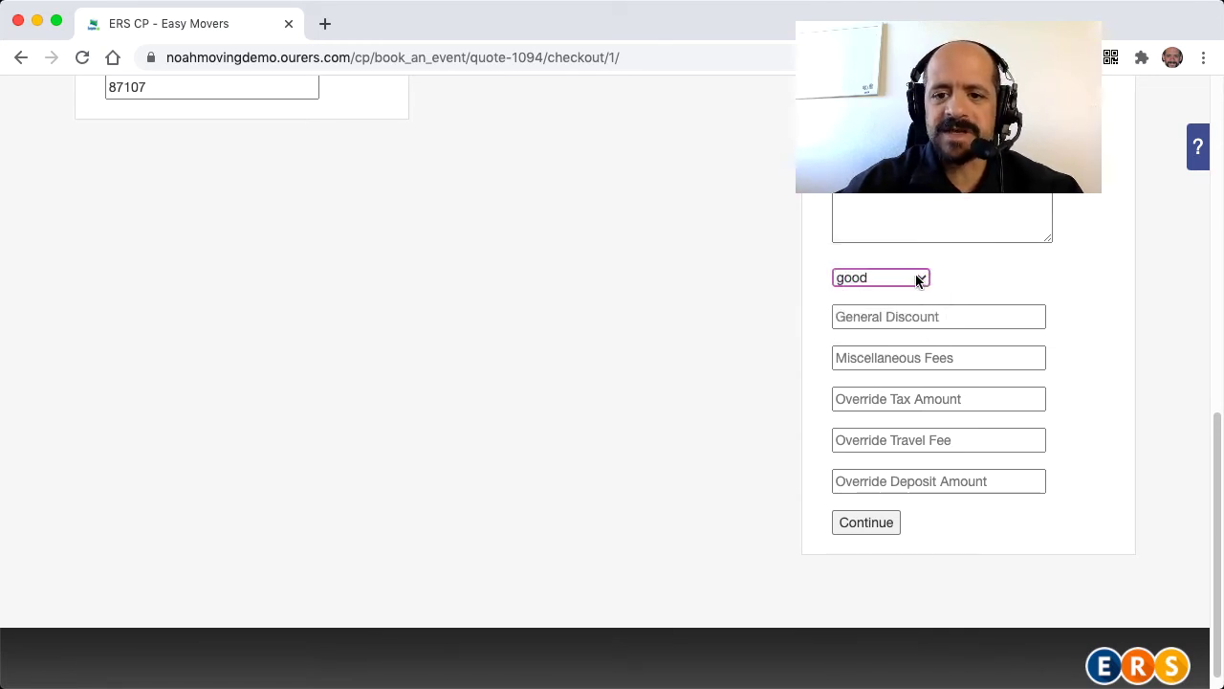
left_click(754, 354)
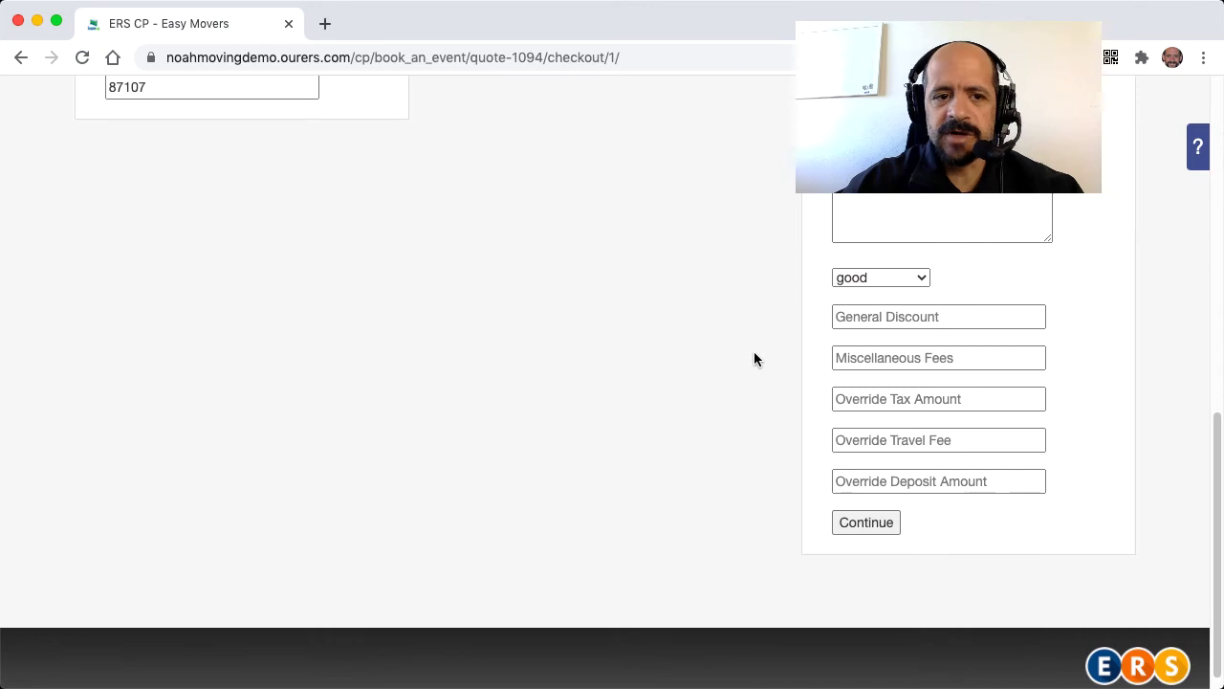
- Set the payment type to Submit Estimate, acknowledge the date note, and submit with receipt emailed
left_click(854, 531)
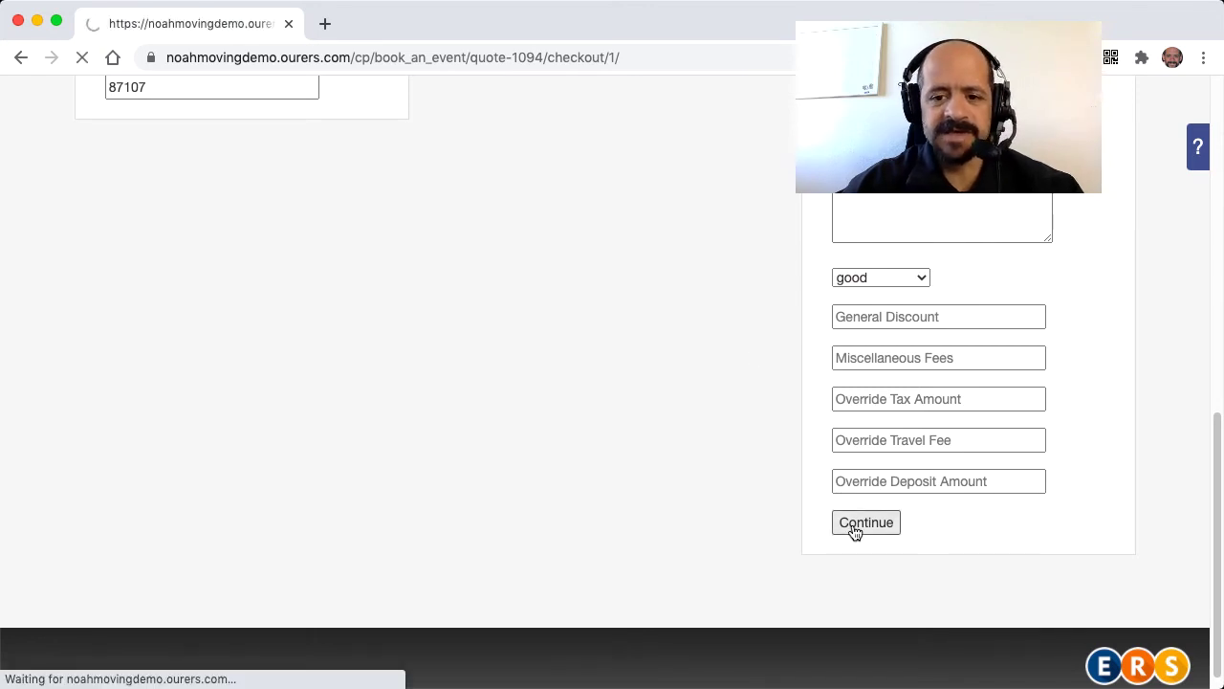
scroll(854, 531, "down", 2)
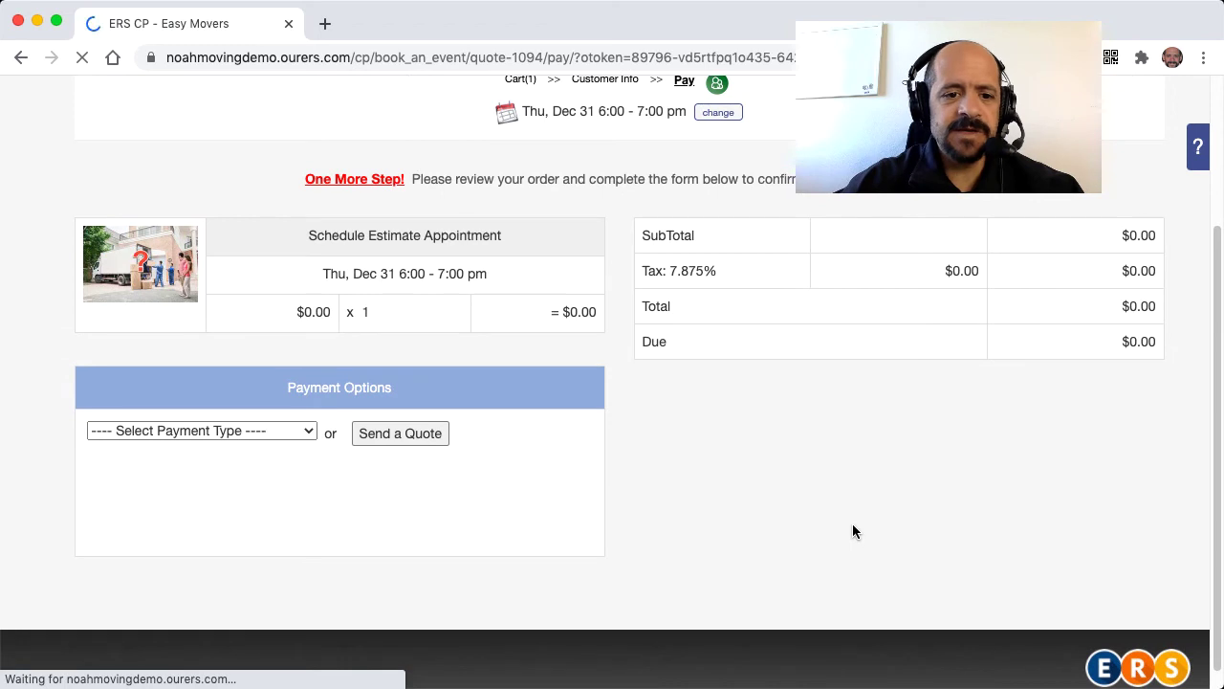
left_click(296, 431)
left_click(269, 448)
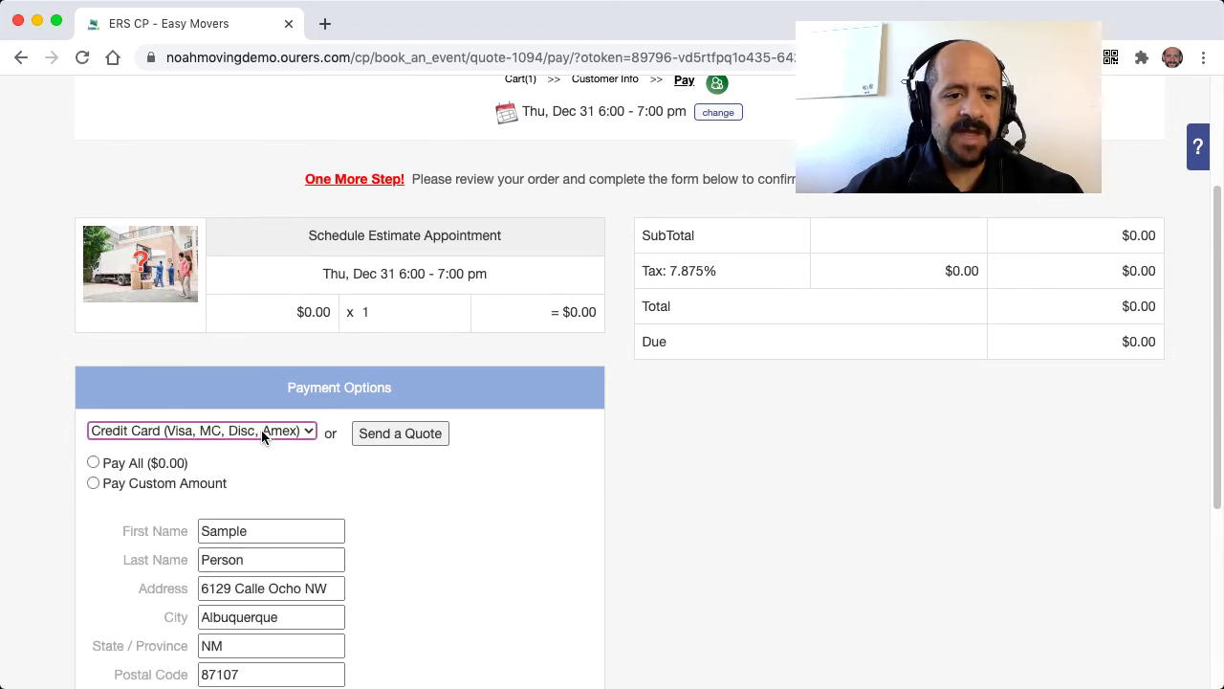
left_click(262, 429)
left_click(248, 448)
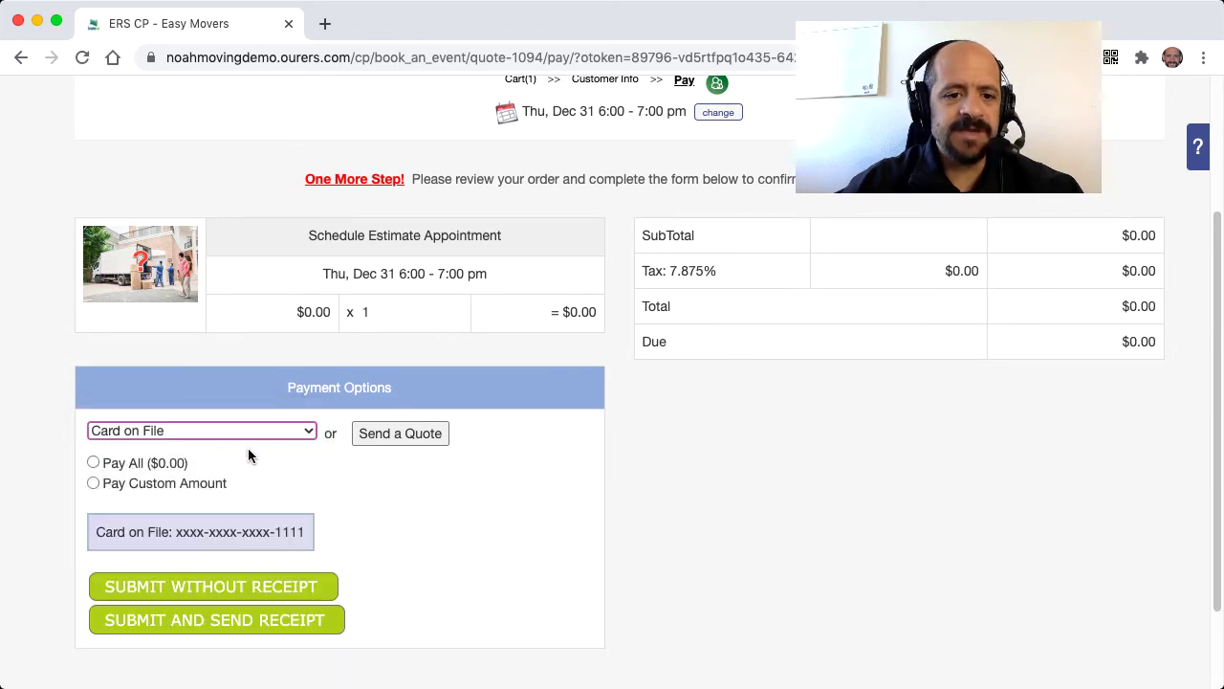
left_click(307, 433)
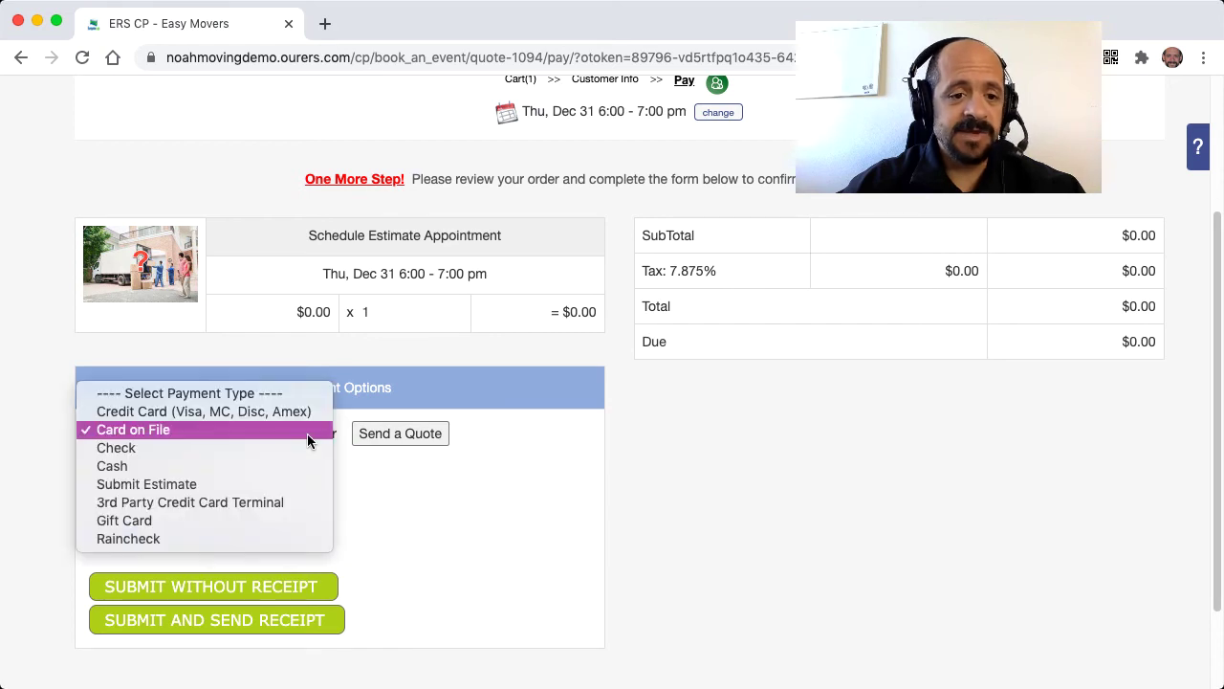
key("Down")
key("Down")
key("Down")
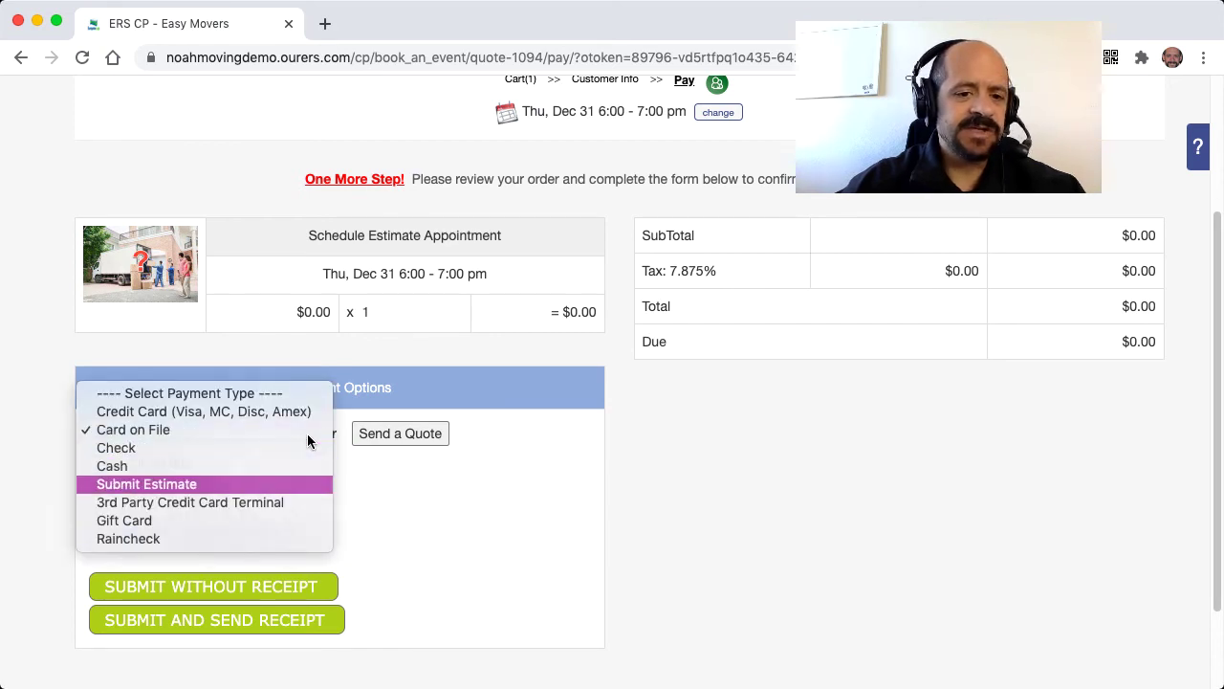
key("Return")
left_click(107, 480)
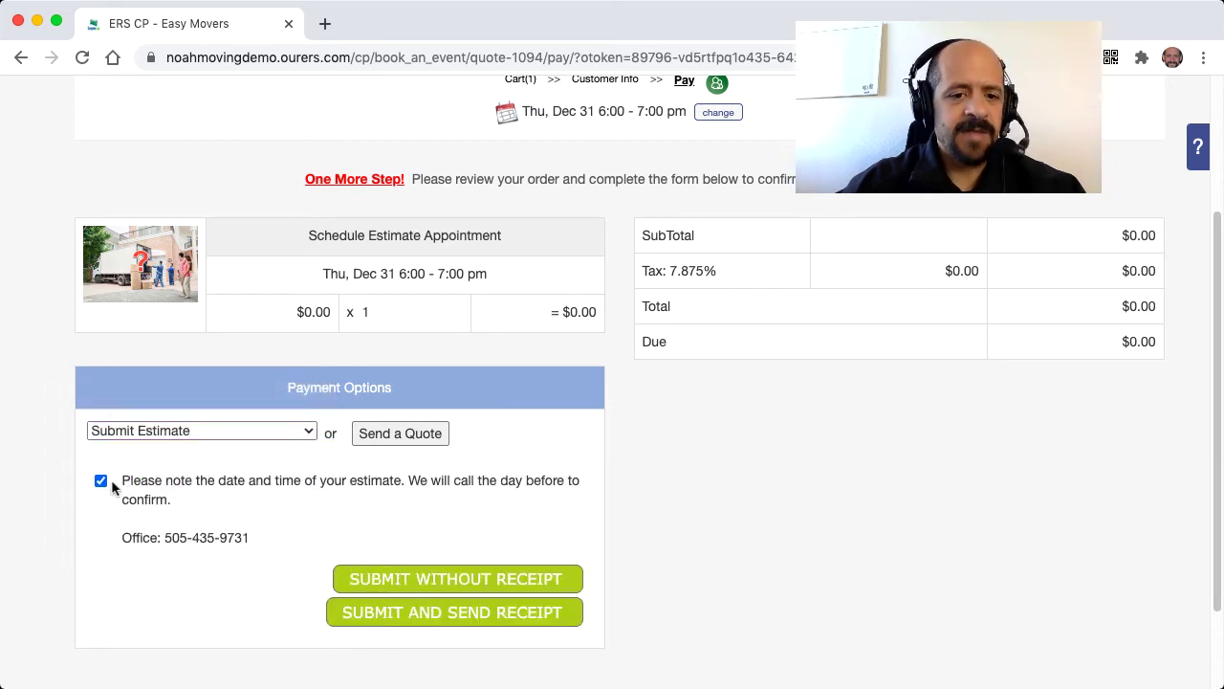
left_click(466, 613)
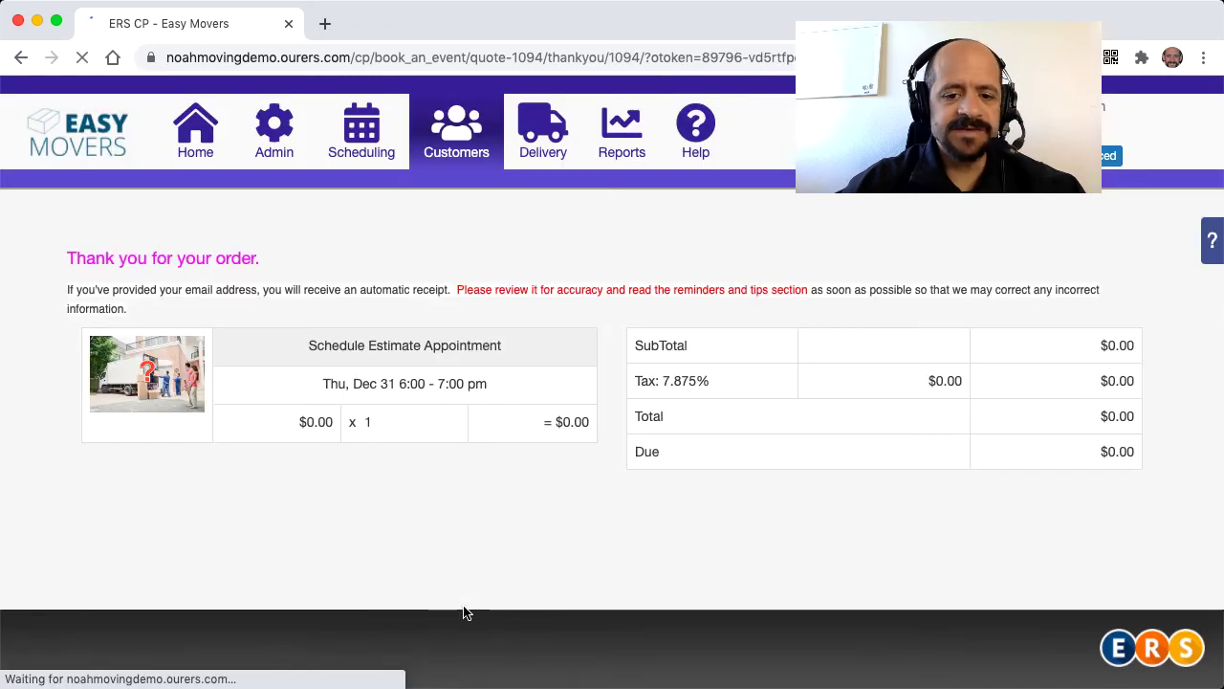
- Open the Gmail inbox in a new browser tab
key("ctrl+t")
type("mail")
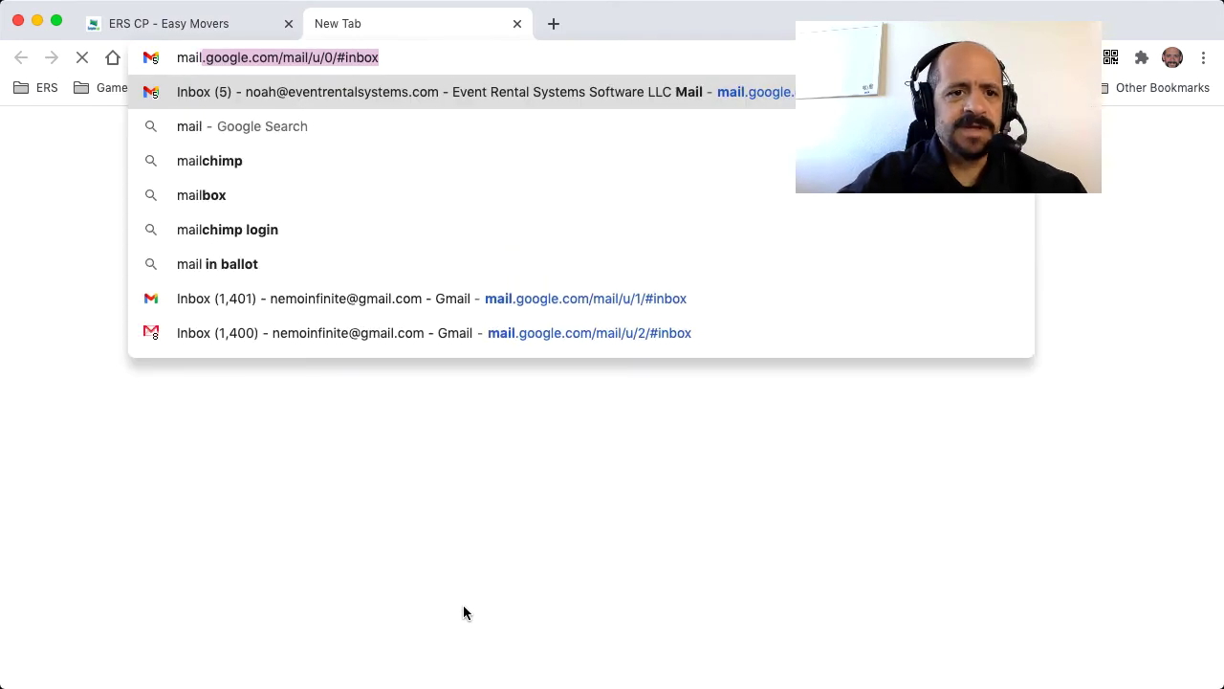
key("Return")
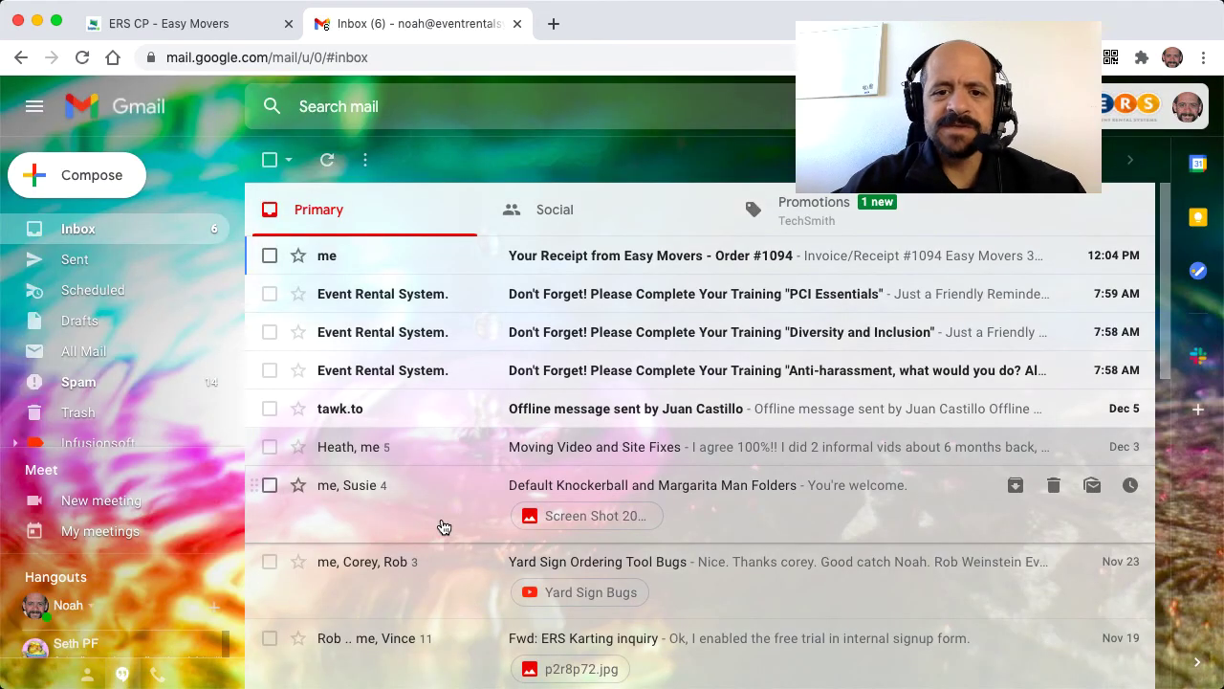
- Read the Order #1094 receipt for the Dec 31 Schedule Estimate Appointment, down to its $0.00 total and $0.00 due
left_click(538, 268)
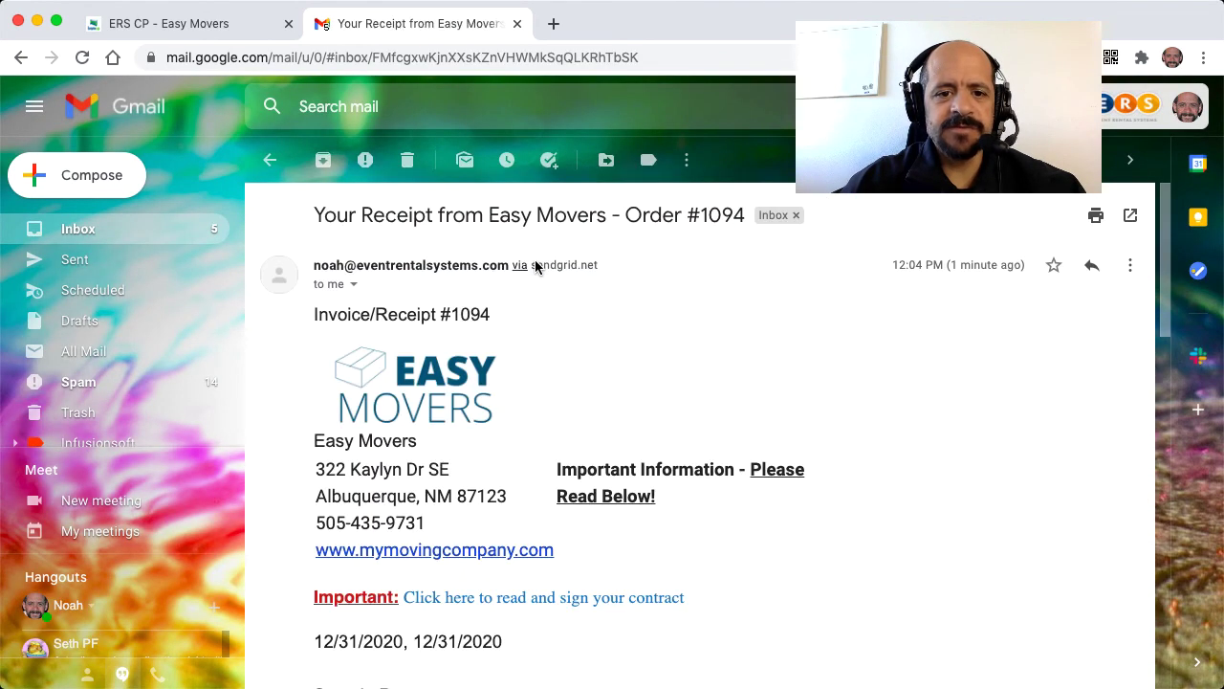
scroll(564, 493, "down", 7)
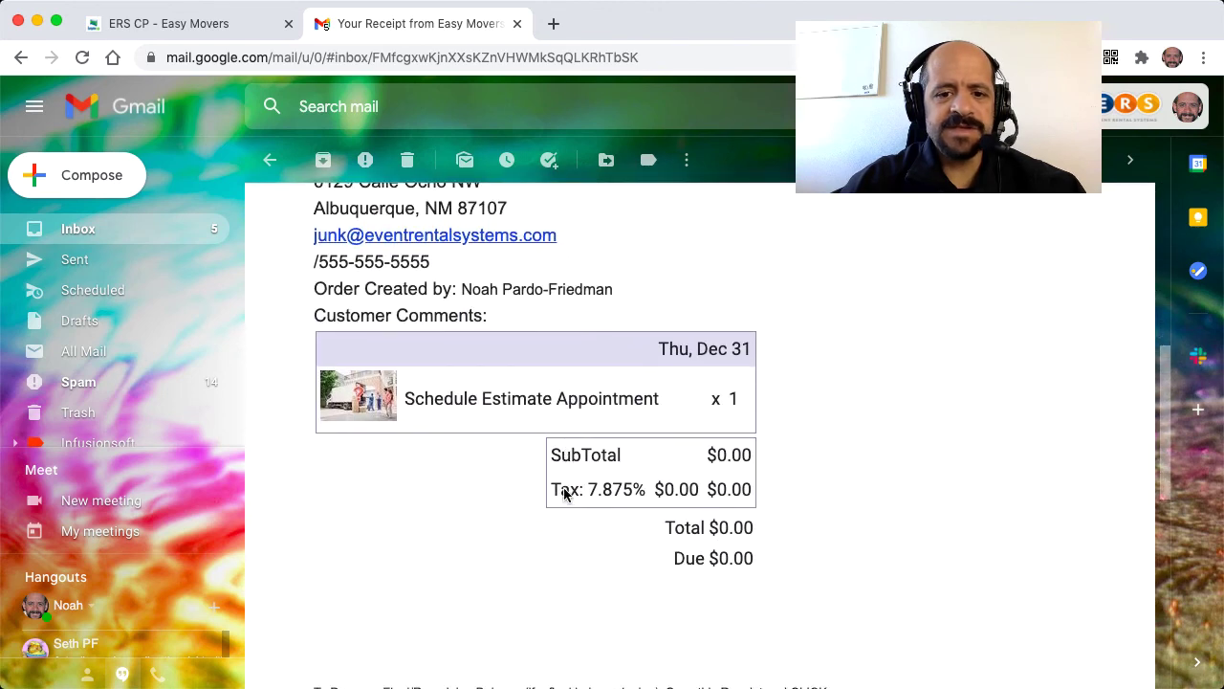
scroll(565, 495, "down", 5)
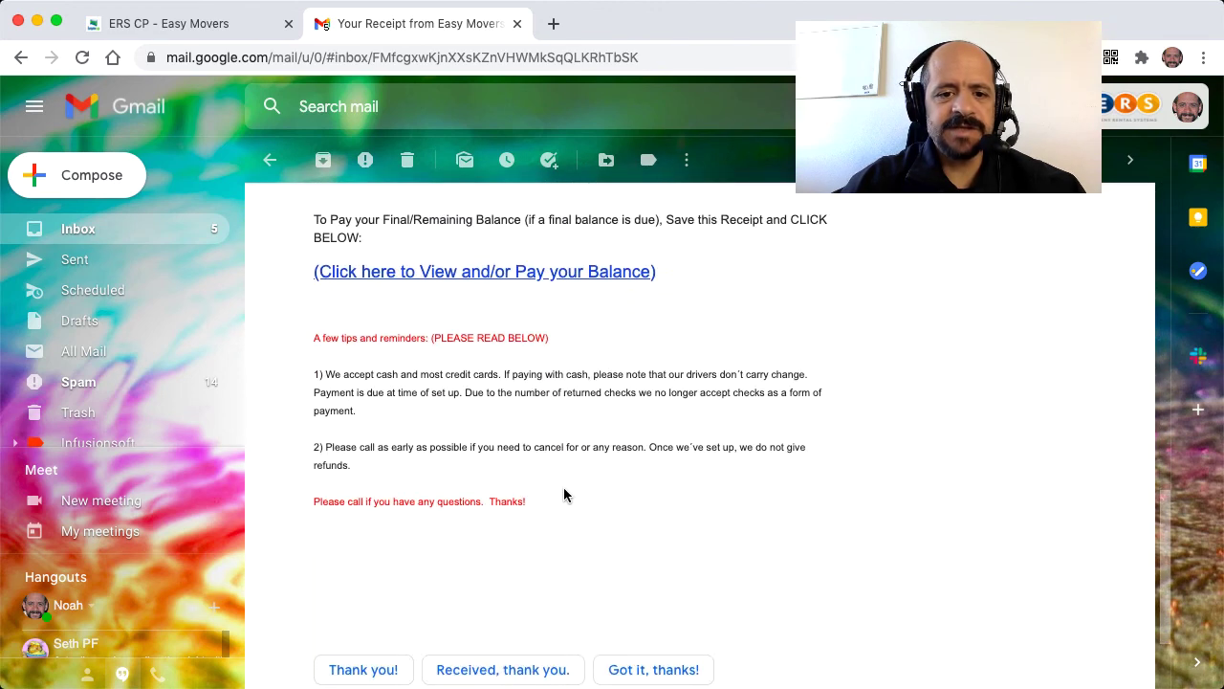
scroll(563, 487, "up", 12)
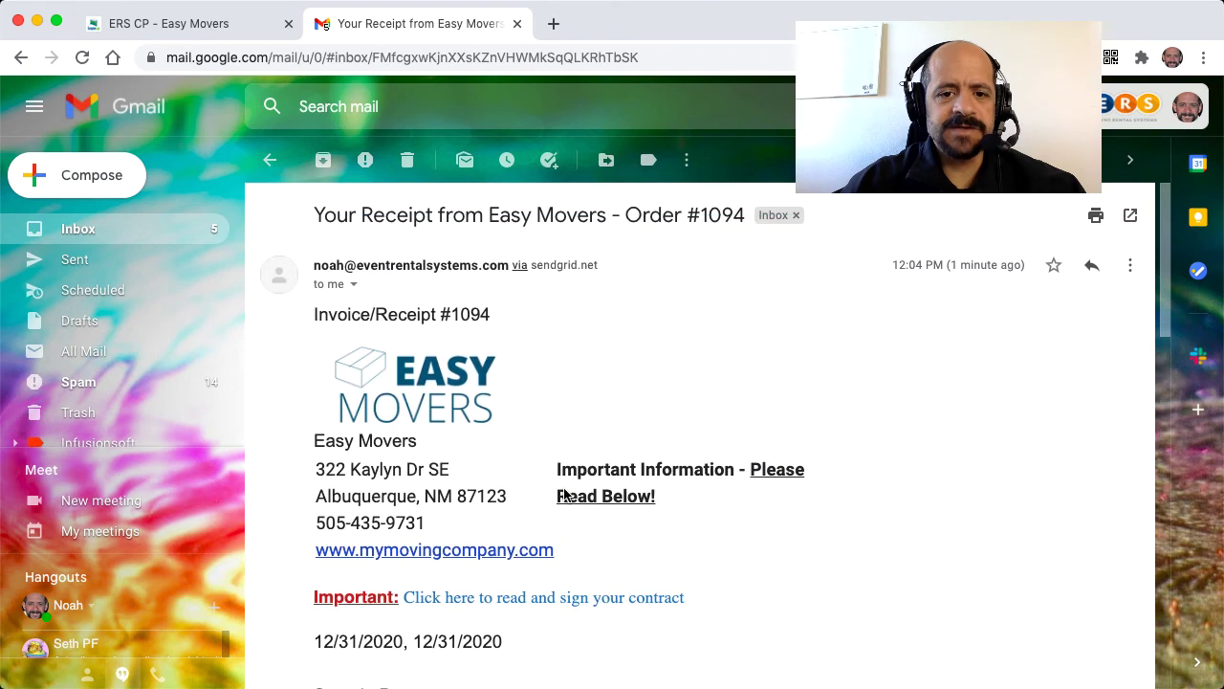